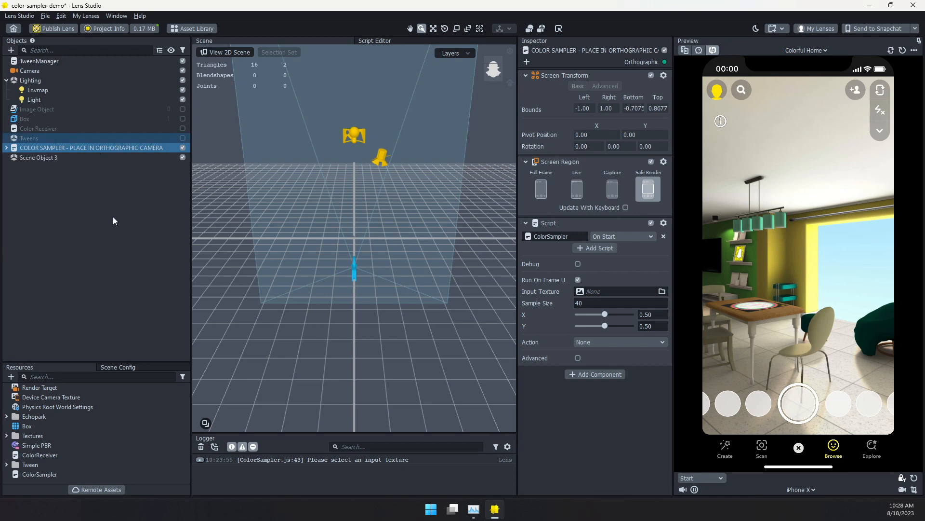
Delete Full Frame Region 0 from the Orthographic Camera and nest the COLOR SAMPLER object under that camera.
click(59, 169)
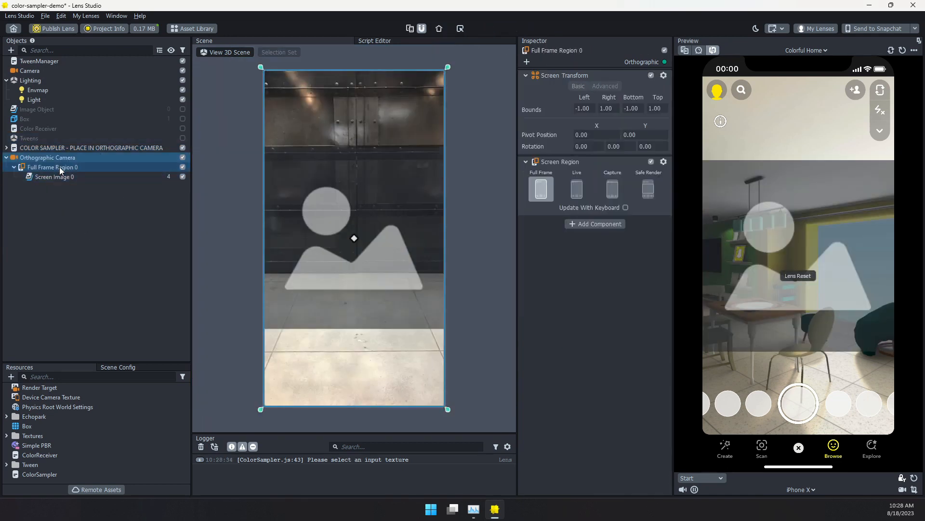
key(Delete)
mouse_move(45, 149)
mouse_down()
mouse_move(75, 164)
mouse_move(59, 159)
mouse_up()
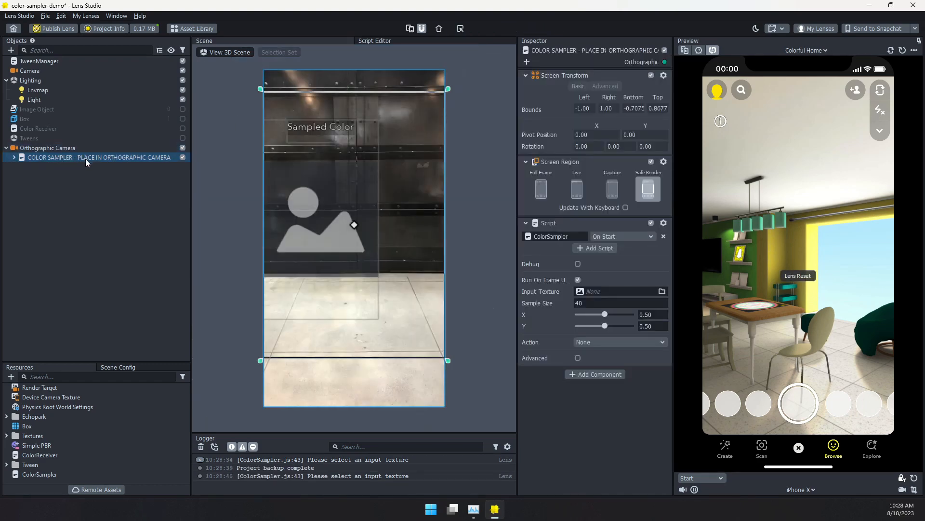
click(14, 157)
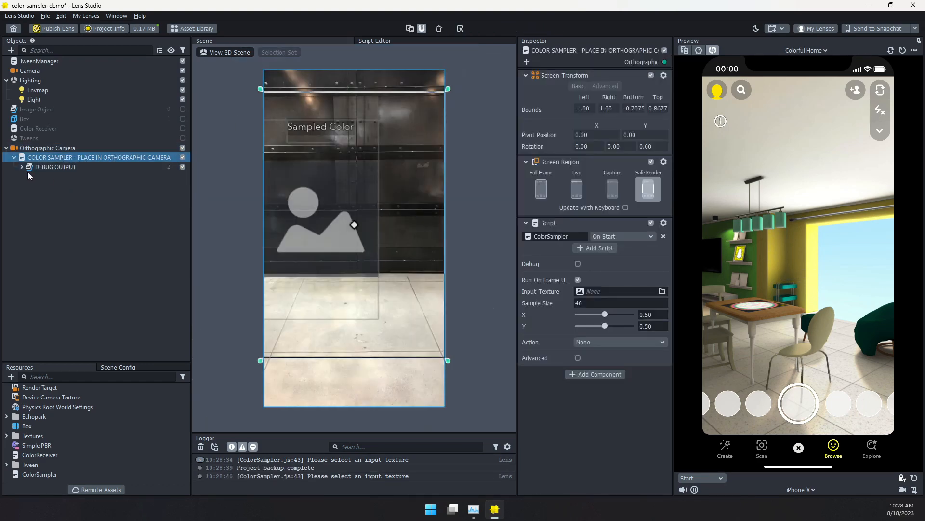
click(22, 167)
click(21, 168)
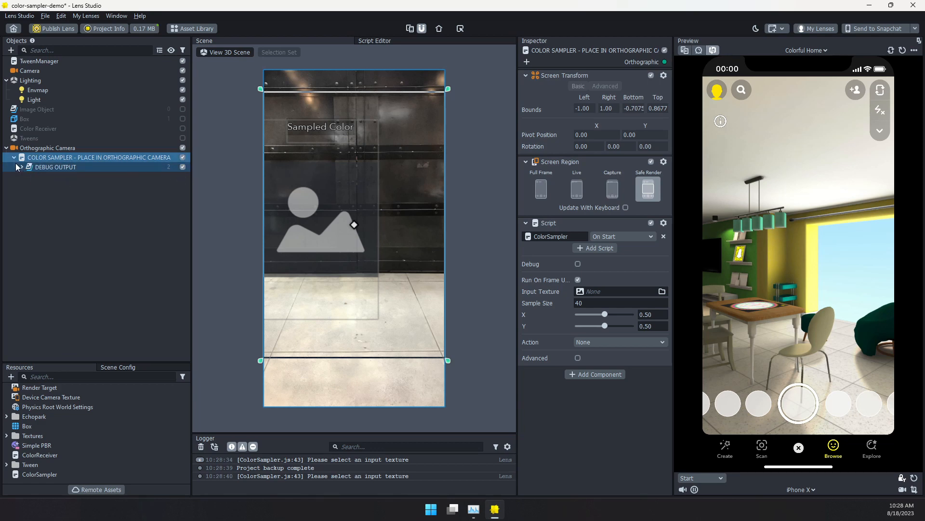
click(14, 157)
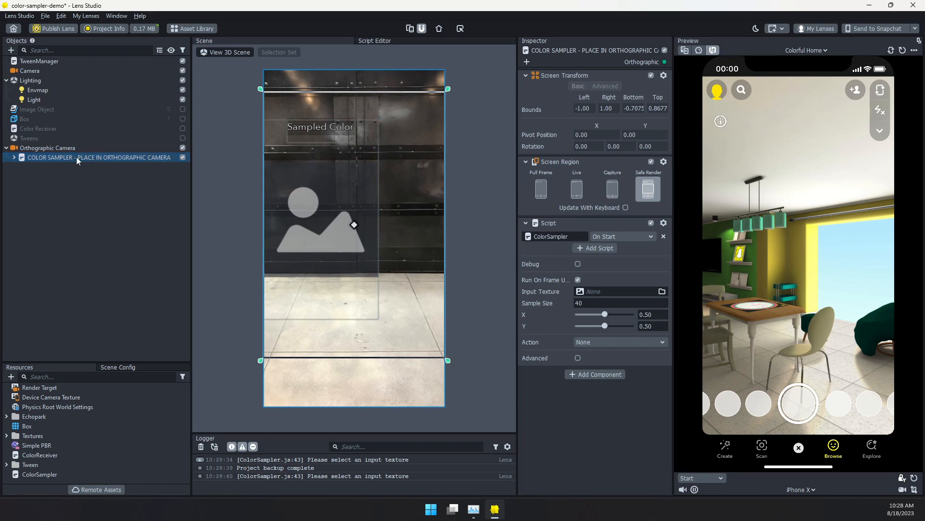
Assign Device Camera Texture as the ColorSampler script's input texture.
click(601, 293)
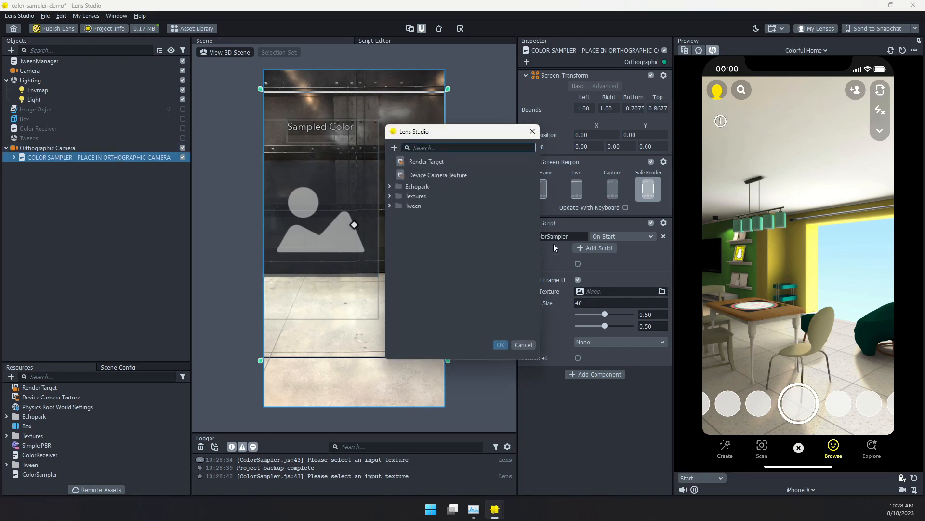
click(444, 176)
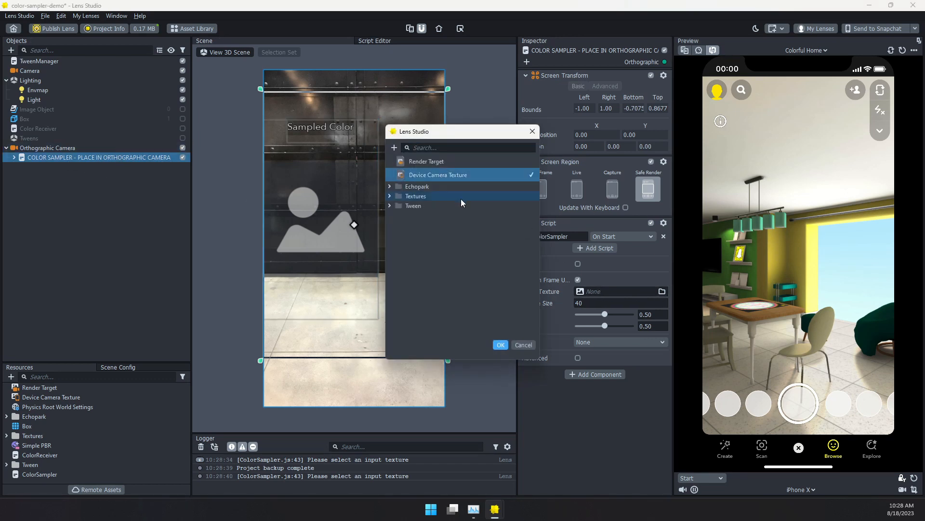
click(394, 147)
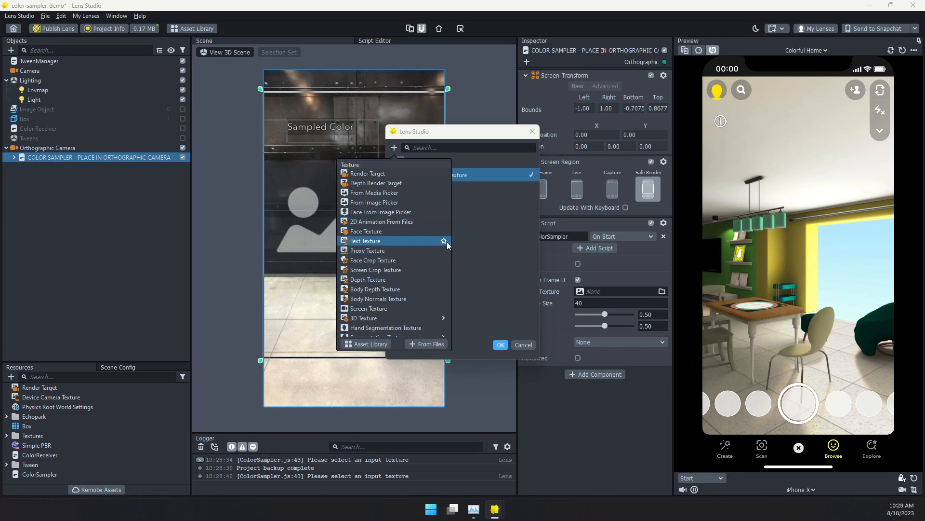
click(472, 217)
click(500, 345)
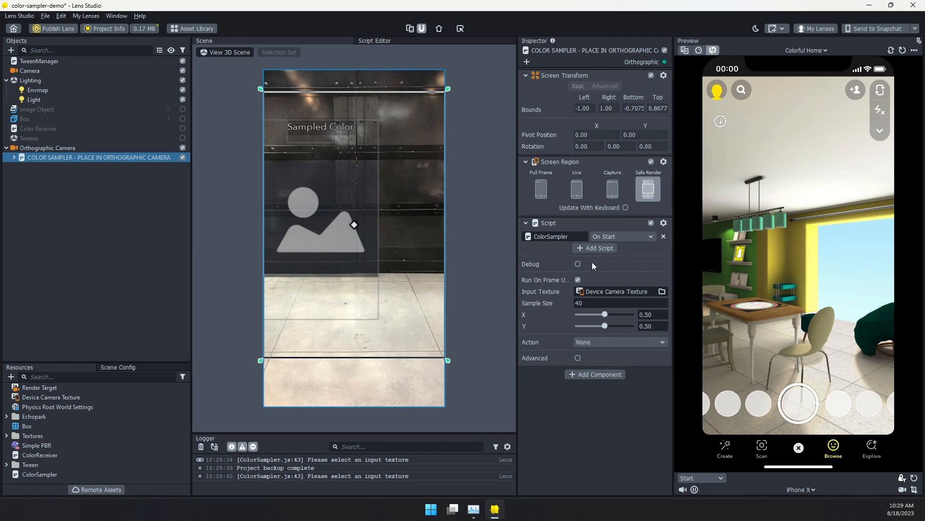
Enable Debug on the ColorSampler script and look around the preview room to test the sampled color.
click(578, 265)
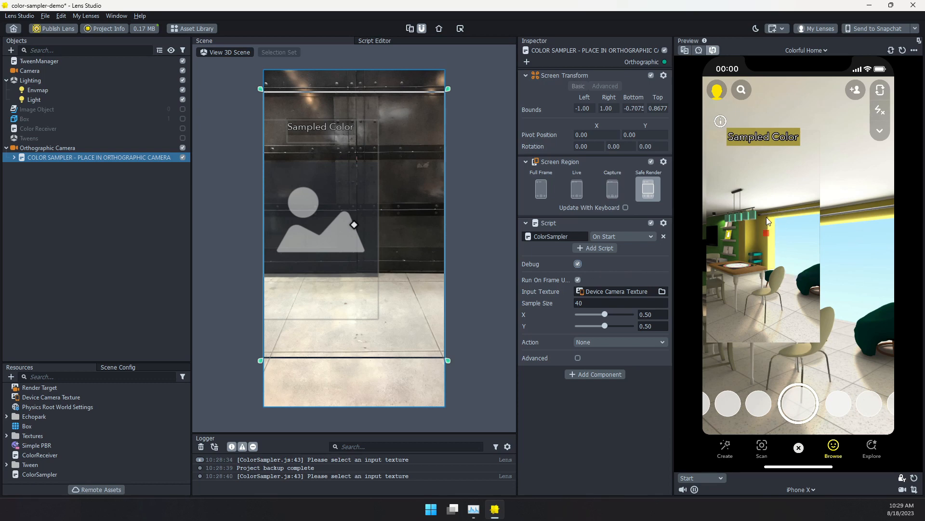
drag(806, 288, 784, 185)
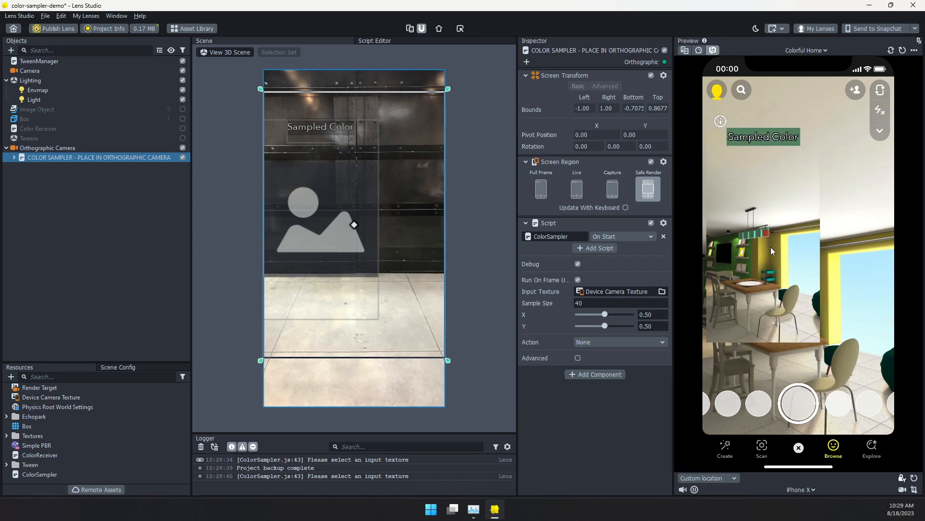
drag(771, 247, 765, 267)
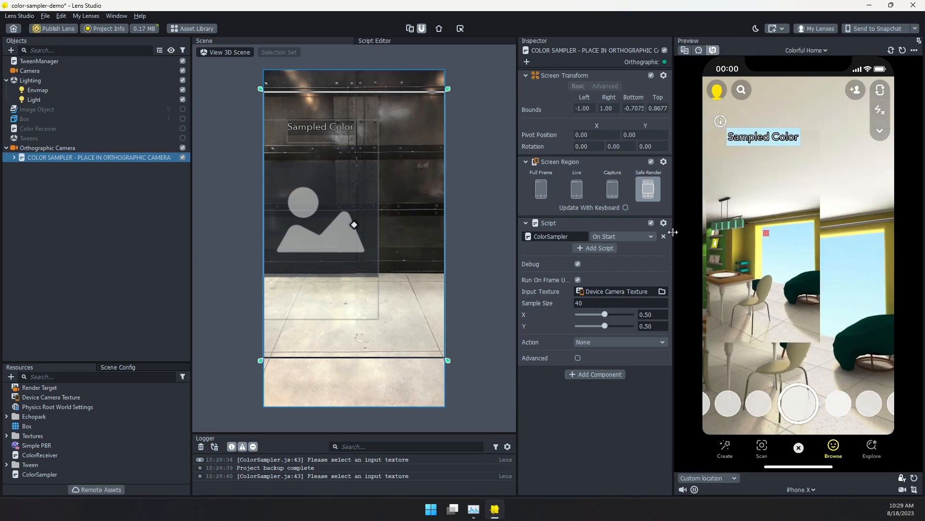
Widen the Preview panel and aim the preview camera at differently colored room surfaces to test the sampler.
drag(673, 232, 624, 232)
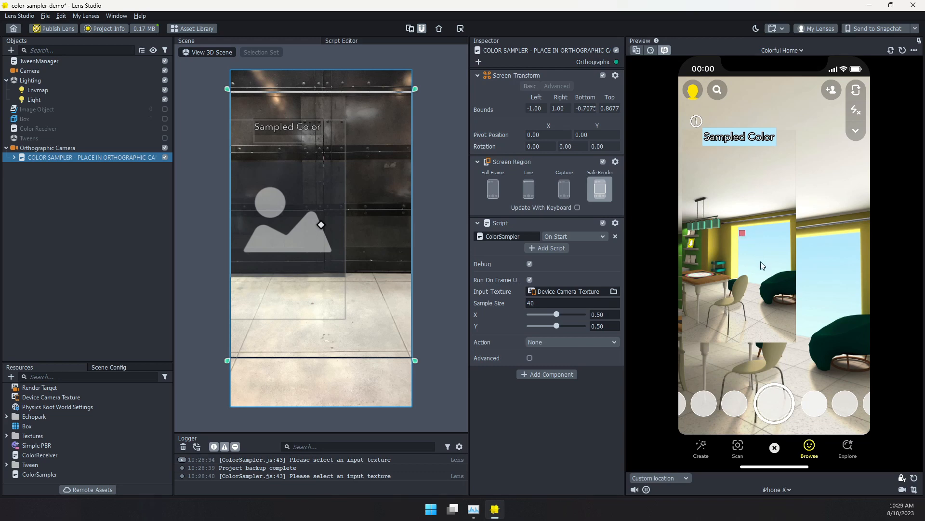
drag(762, 266, 761, 155)
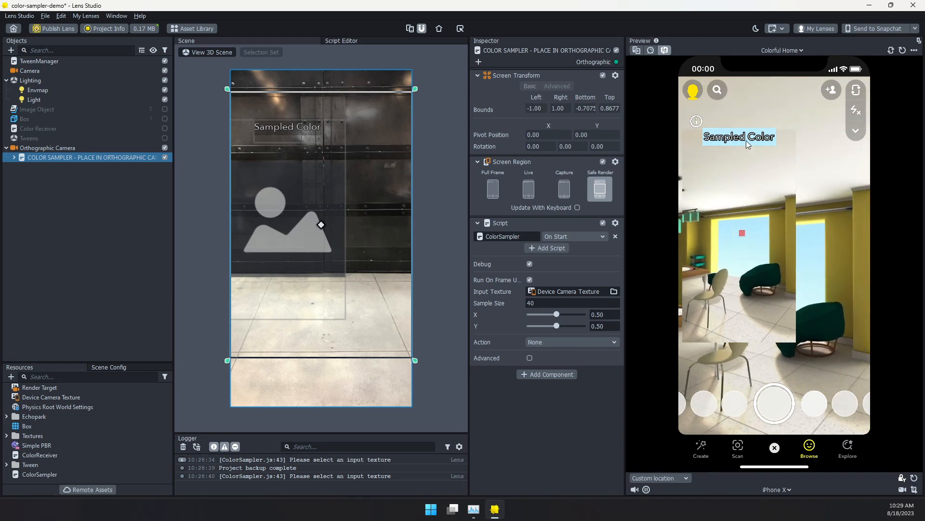
drag(750, 256, 742, 224)
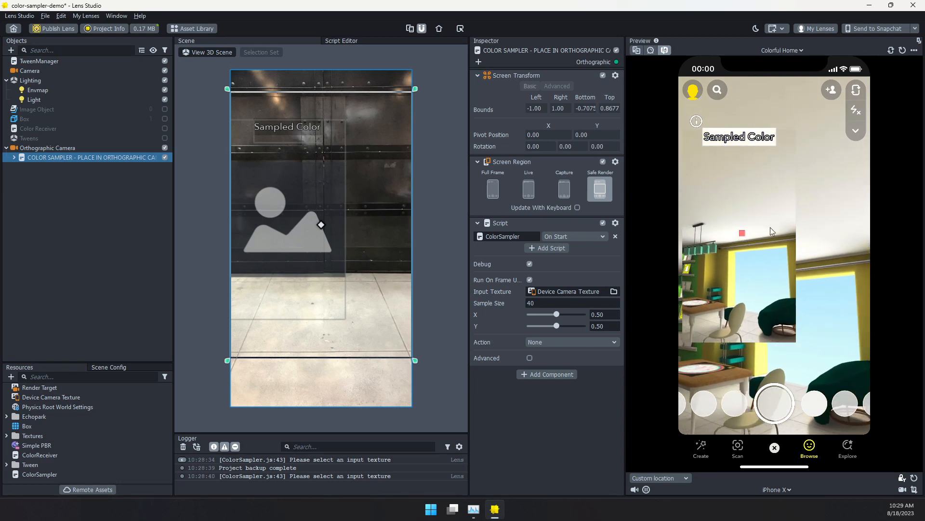
drag(767, 260, 781, 343)
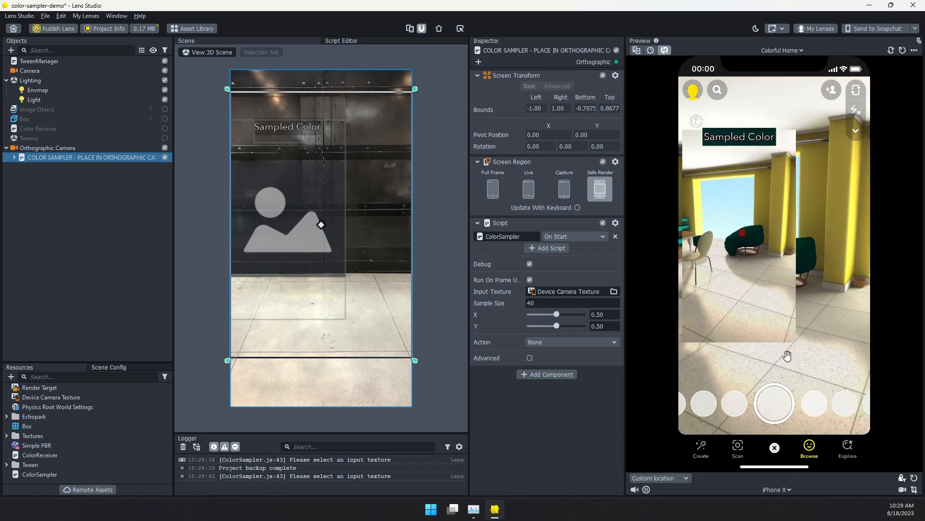
drag(758, 276, 722, 242)
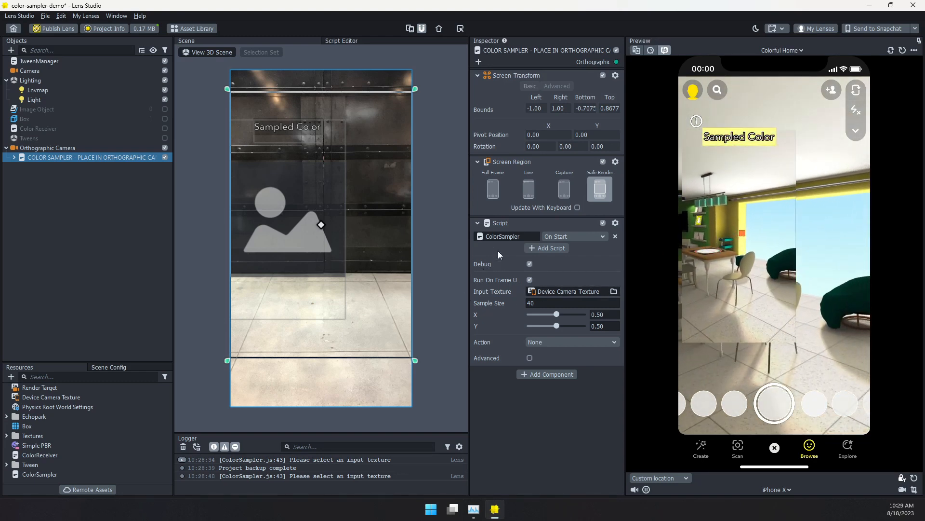
Set the ColorSampler's Sample Size to 20 and test the smaller sampling area in the preview.
double_click(520, 302)
right_drag(746, 236, 744, 230)
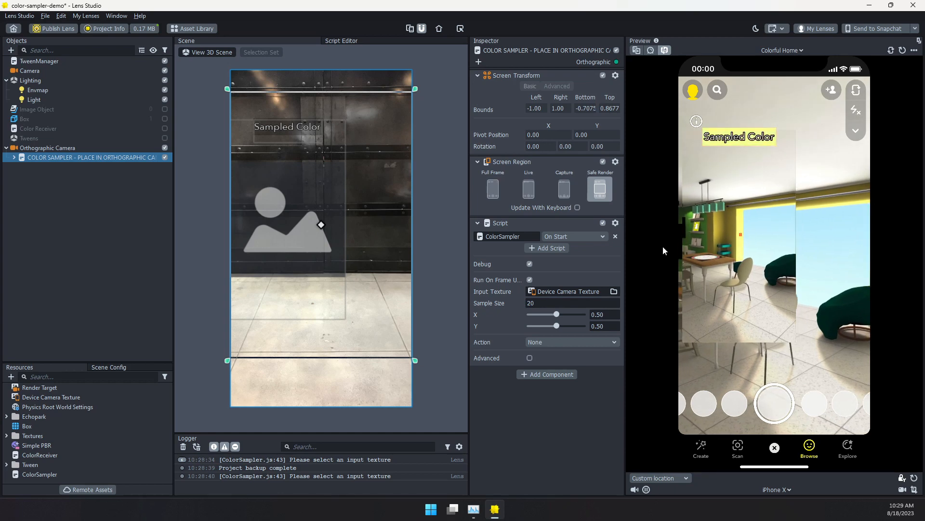
double_click(529, 304)
right_drag(730, 268, 755, 245)
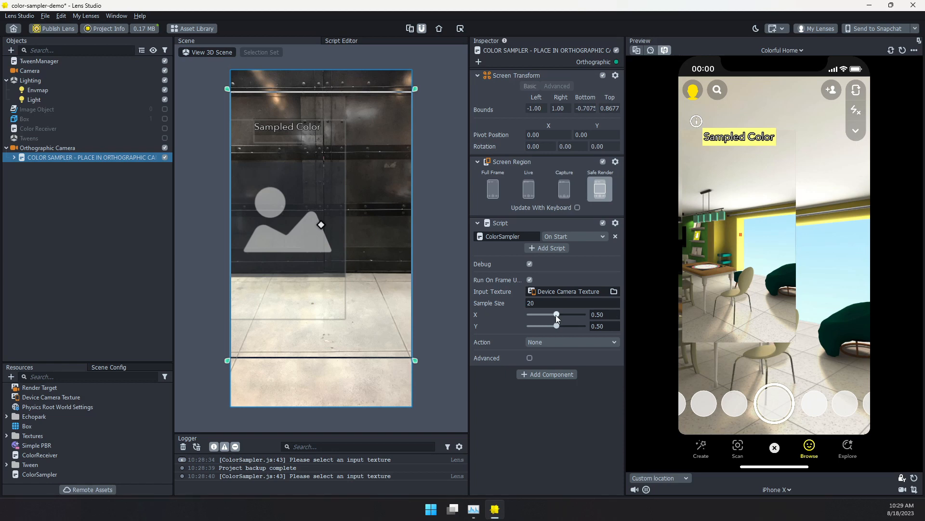
Move the sampling point to X 0.063, then to X 0.91 and Y 0.126, and finally raise Y to 0.91, testing it in the preview.
drag(553, 314, 533, 316)
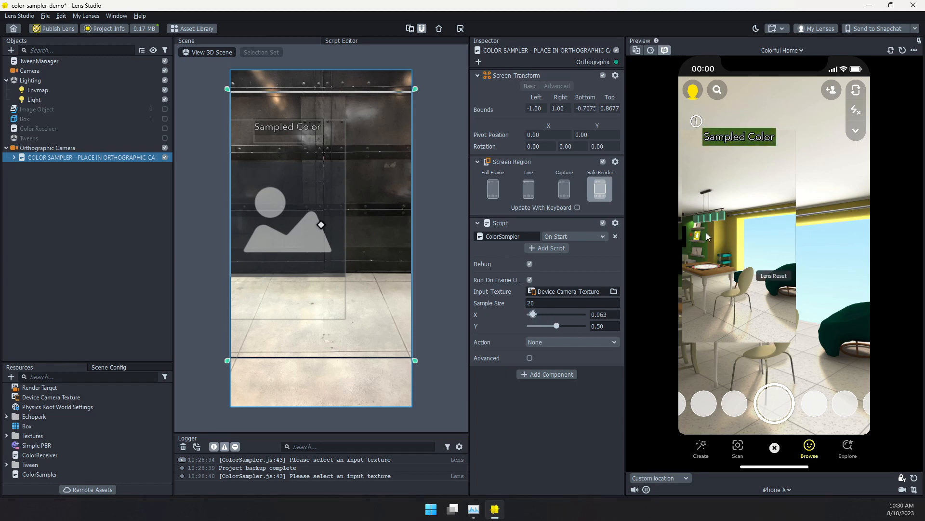
right_drag(715, 245, 710, 177)
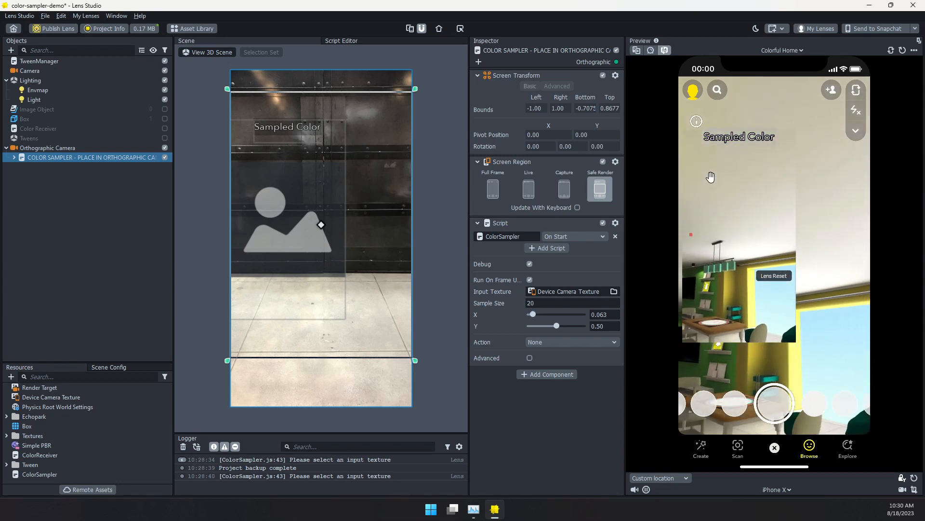
drag(557, 314, 536, 326)
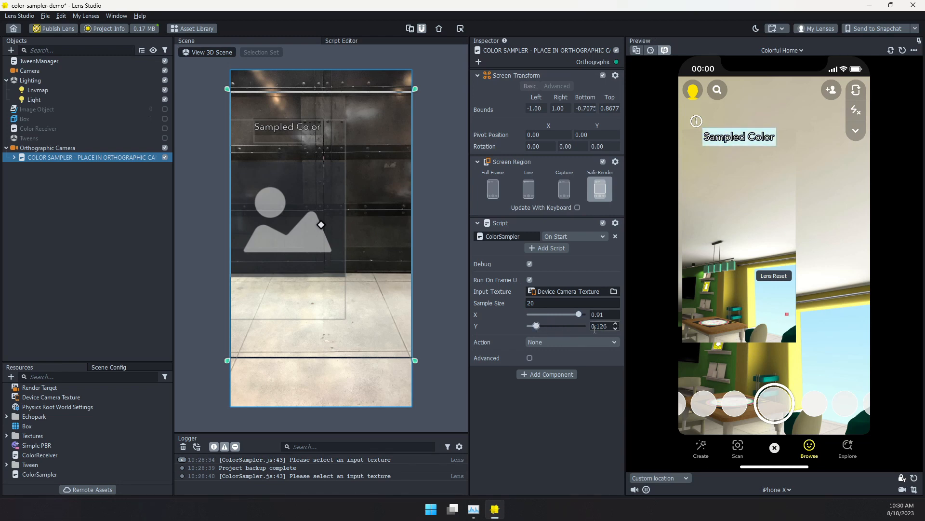
drag(536, 326, 578, 326)
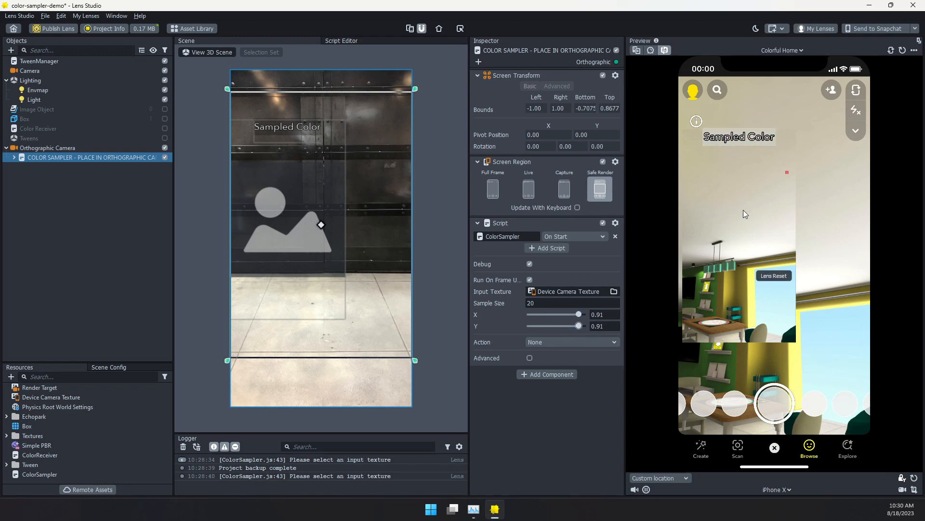
drag(748, 220, 788, 149)
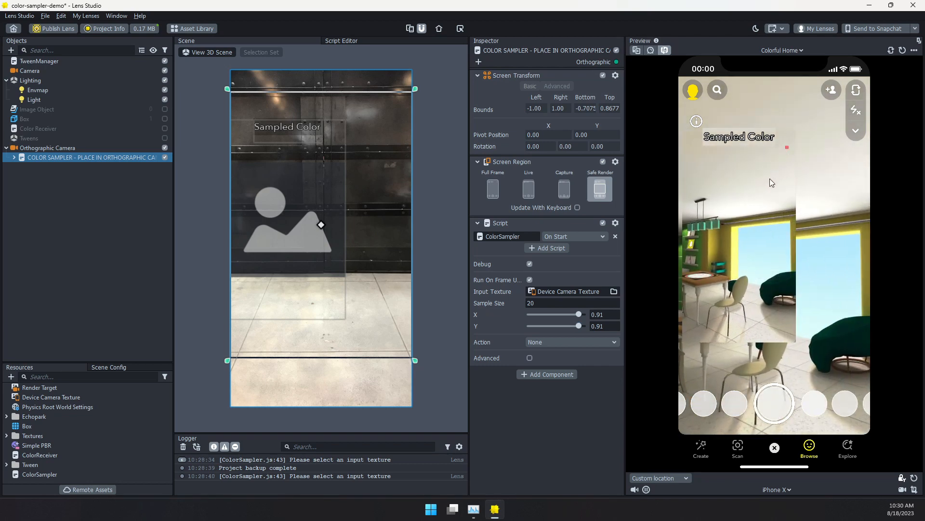
Set the sampling position to 0.5 for both X and Y, and set the Sample Size to 40.
click(604, 316)
drag(604, 316, 583, 313)
text(.5)
key(Return)
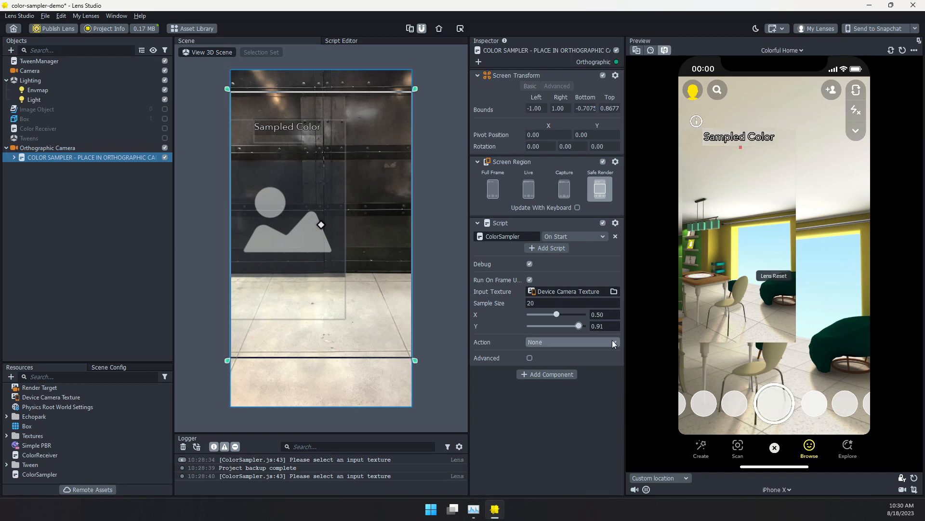
drag(608, 327, 556, 326)
text(.5)
key(Return)
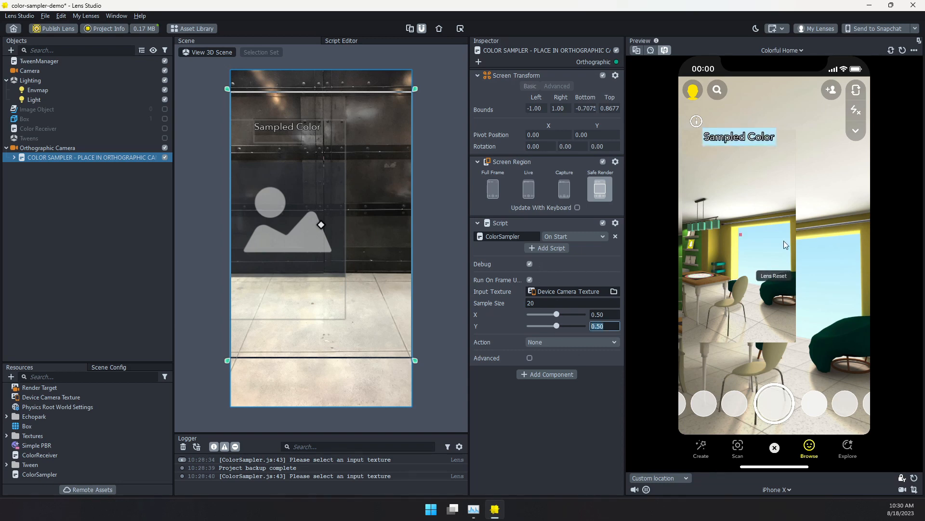
drag(547, 304, 516, 303)
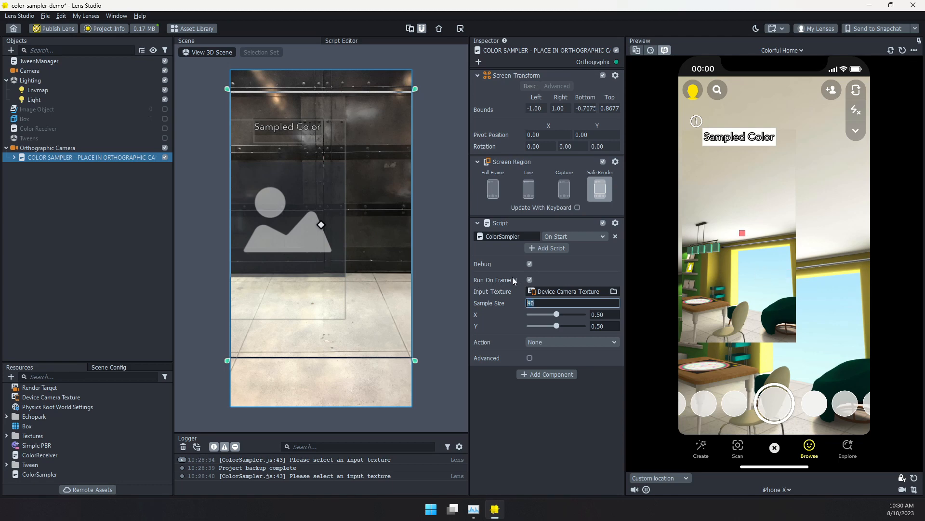
drag(770, 255, 750, 280)
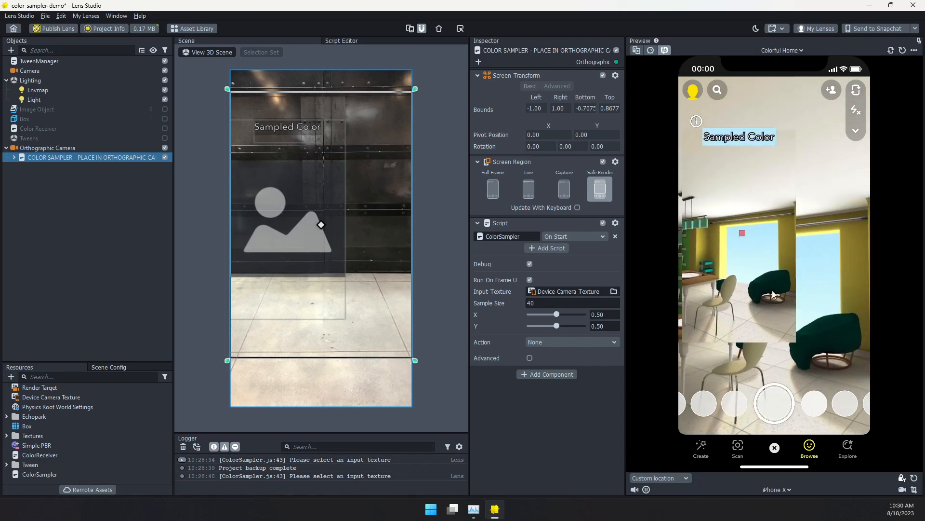
Disable the ColorSampler's Run On Frame Update option and reveal its Advanced settings with the exposed functions.
click(529, 279)
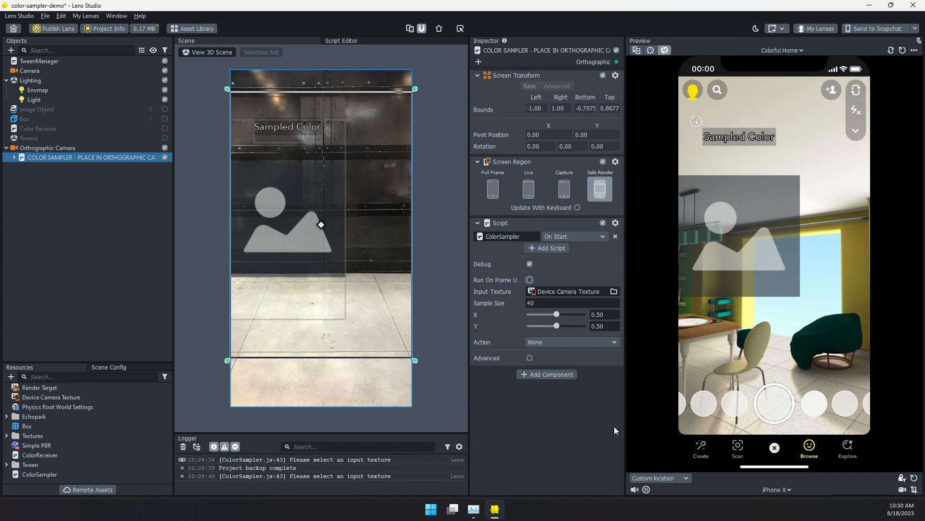
click(530, 358)
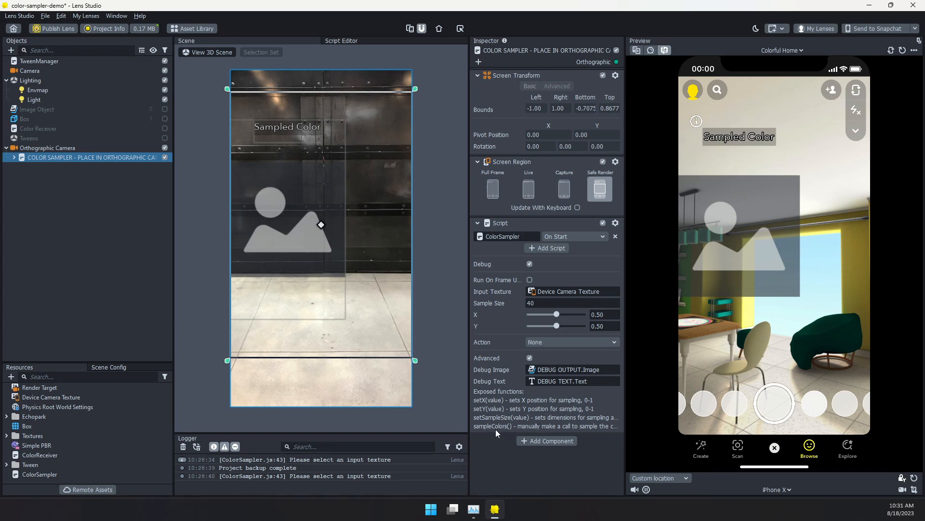
drag(780, 324, 775, 312)
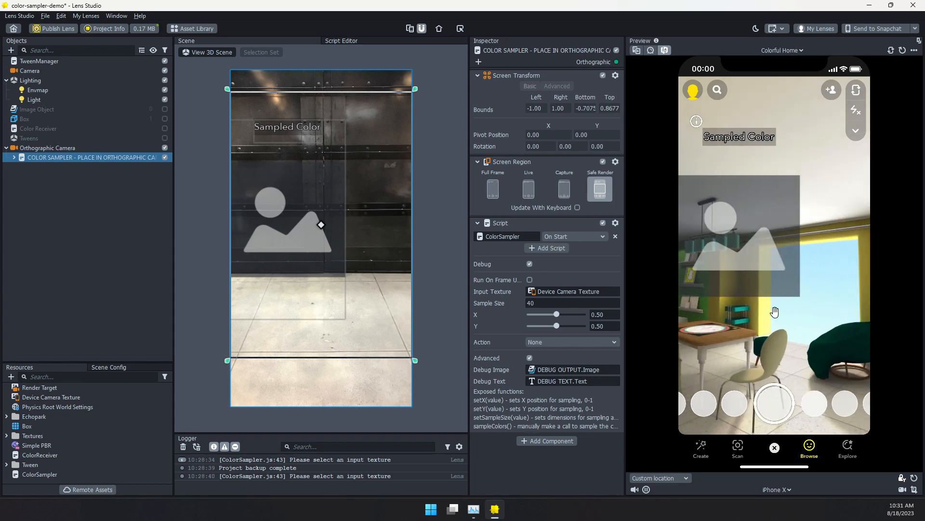
Re-enable the ColorSampler's Run On Frame Update option and switch its Debug display off.
click(530, 279)
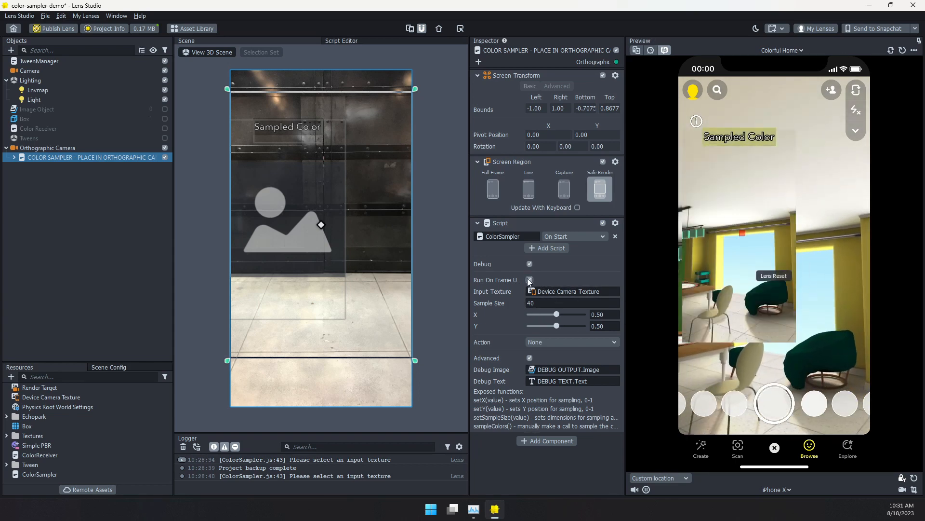
drag(772, 317, 782, 262)
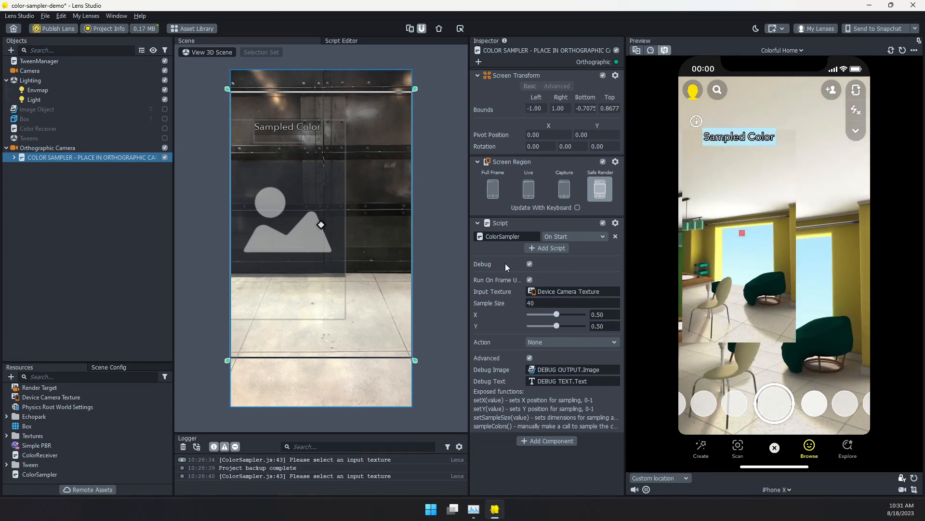
click(529, 264)
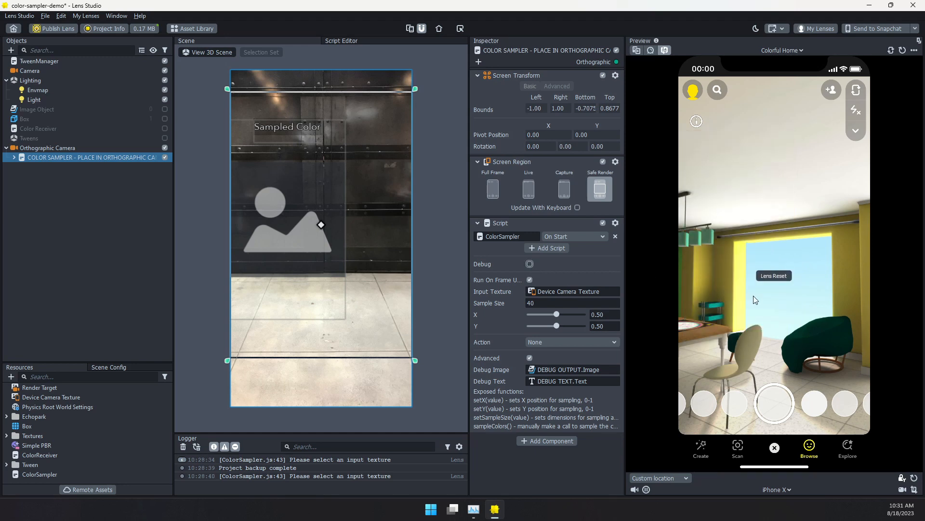
Set the ColorSampler's Action to Set Image Base Color and enable the Image Object in the scene.
click(560, 342)
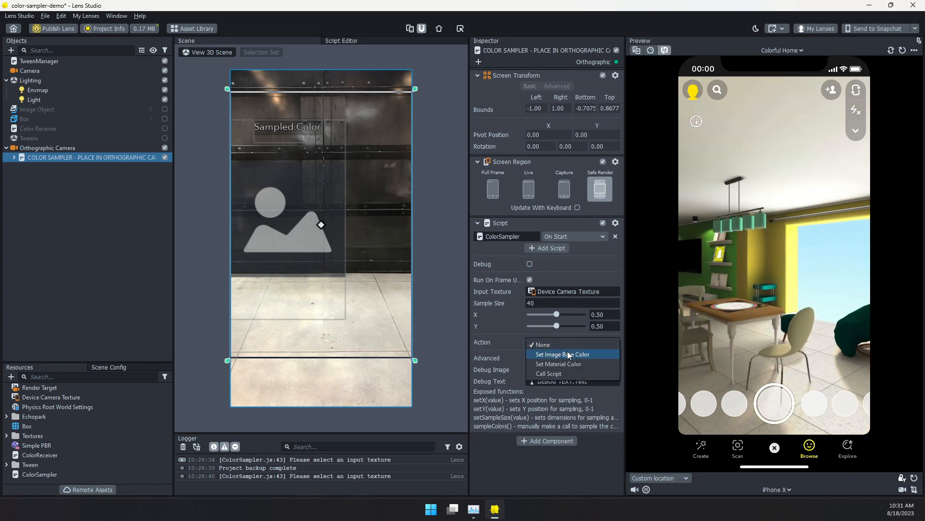
click(563, 355)
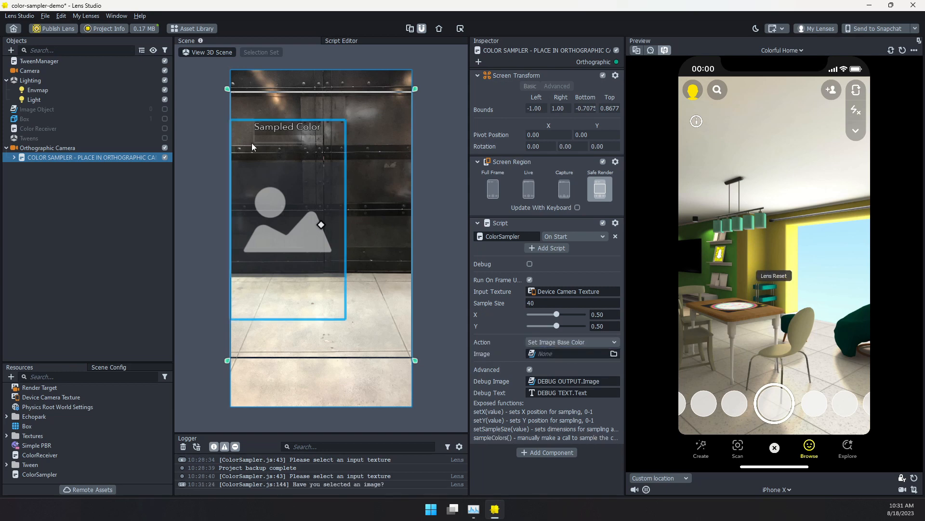
click(99, 108)
click(165, 109)
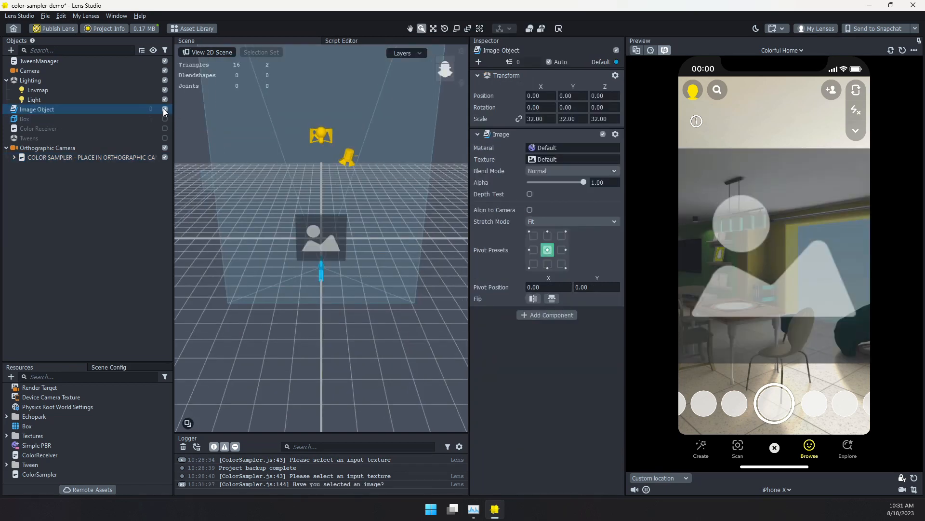
Assign the Image Object's Image component as the ColorSampler's target image.
click(74, 158)
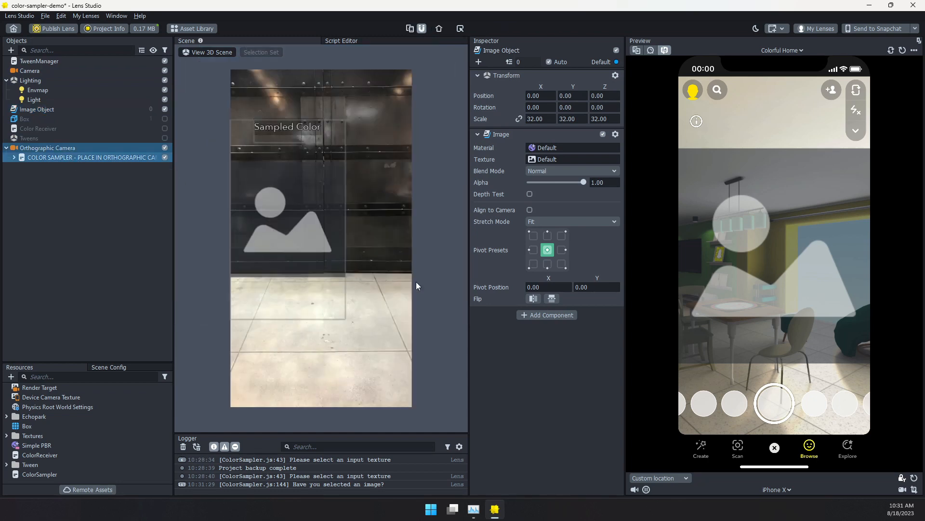
click(545, 352)
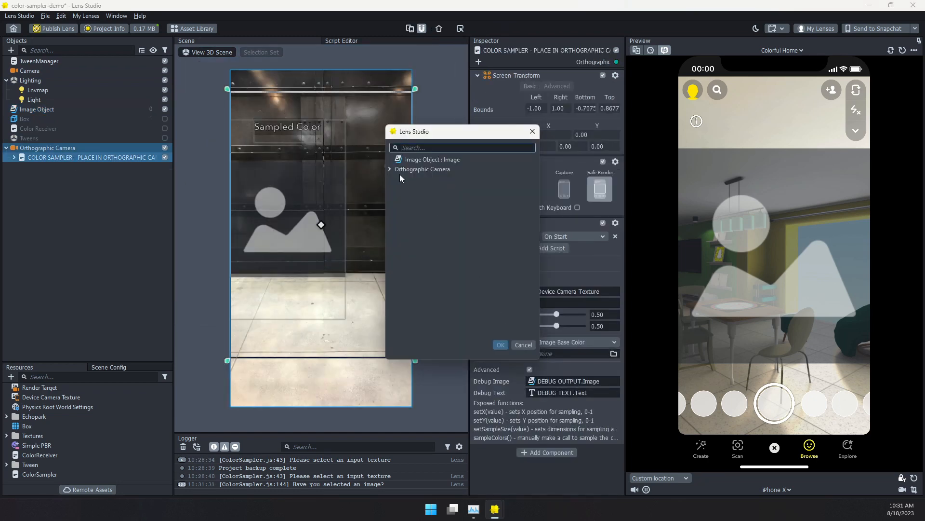
click(420, 160)
click(500, 344)
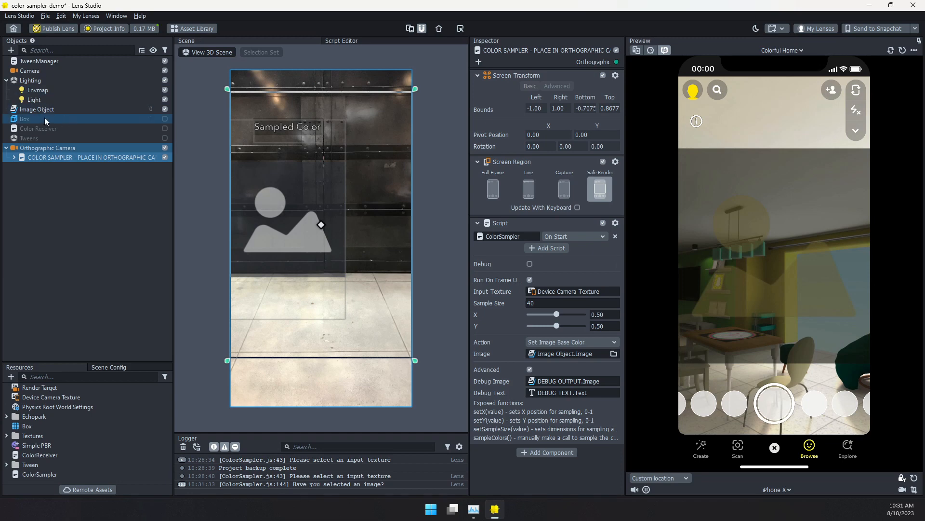
Change the ColorSampler's Action to Set Material Color.
click(50, 108)
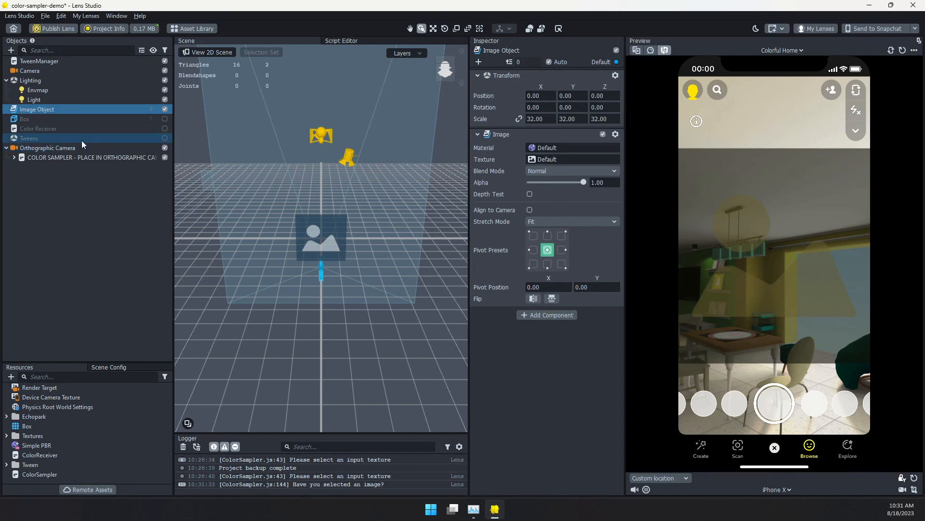
click(72, 157)
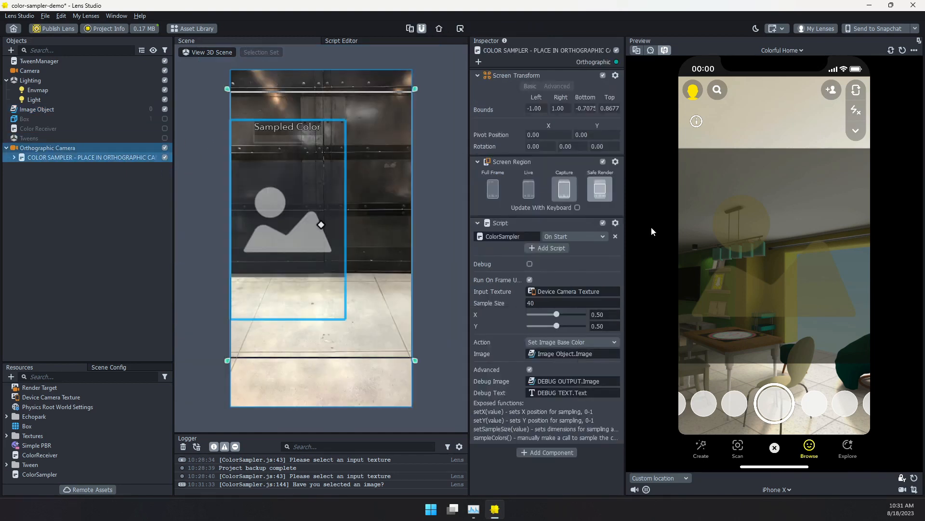
click(571, 342)
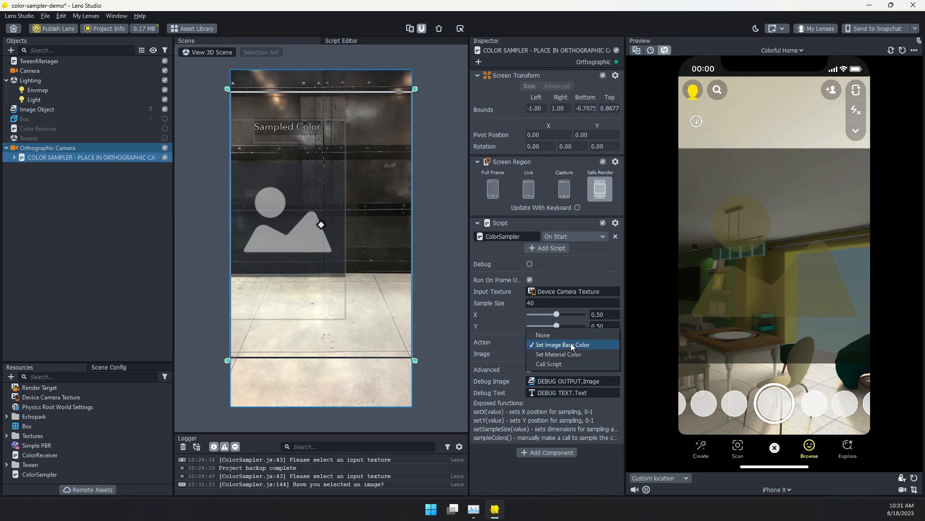
click(558, 354)
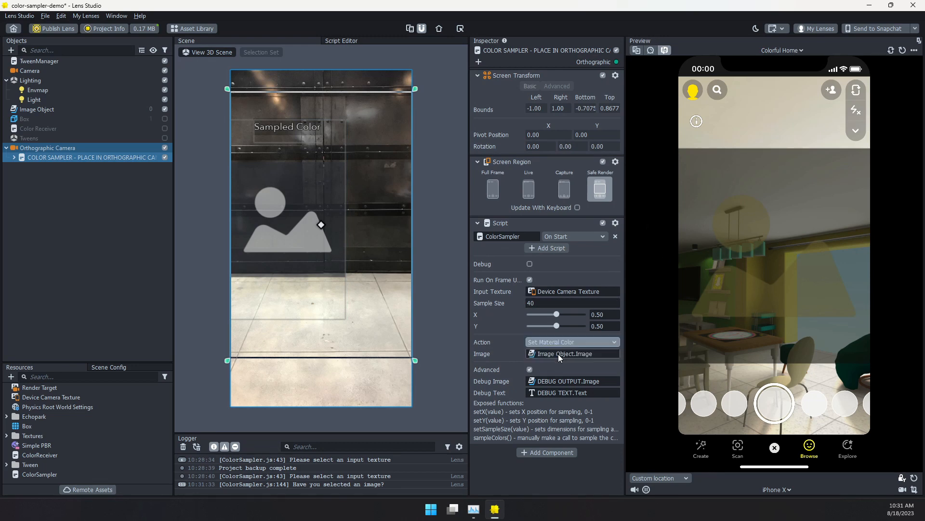
Enable the Box in place of the Image Object and inspect the Base Color parameter of its Simple PBR material.
click(165, 109)
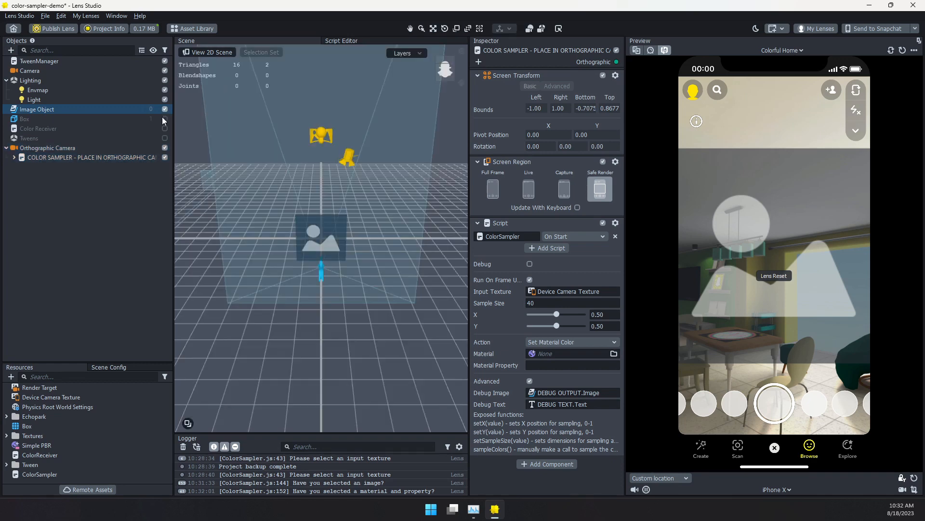
click(165, 119)
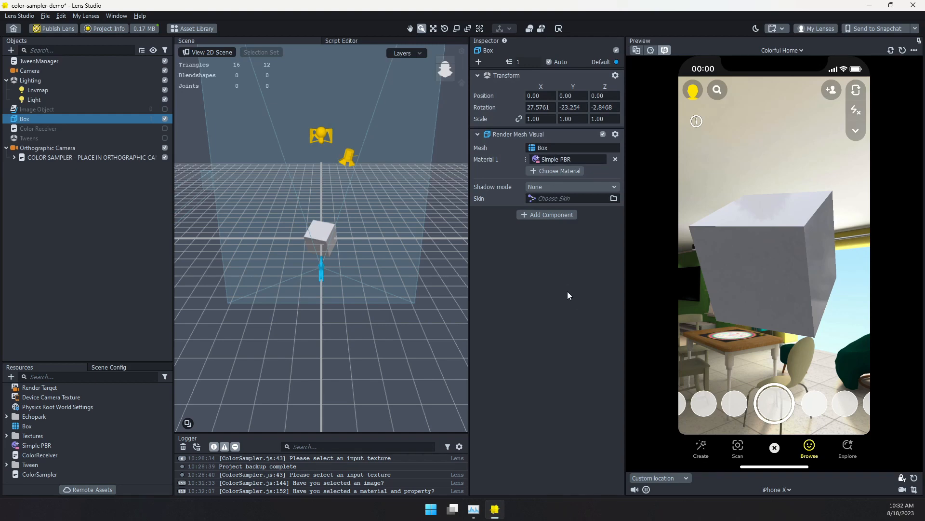
click(35, 445)
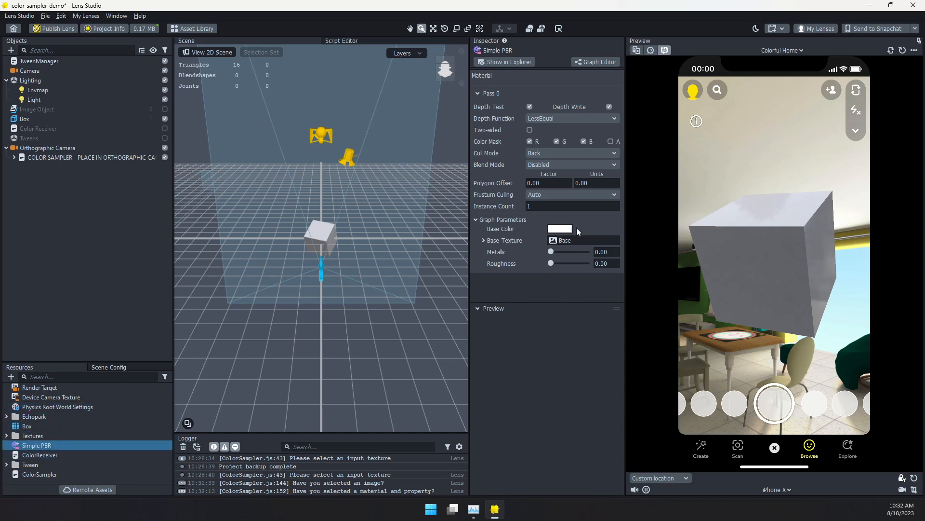
mouse_move(564, 233)
Assign Simple PBR as the ColorSampler's material and set its Material Property to baseColor.
click(97, 157)
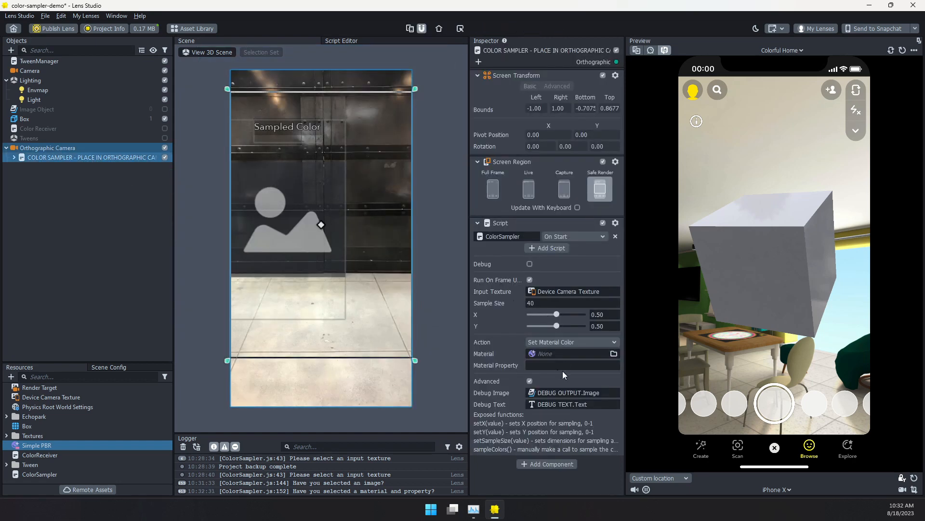
click(551, 354)
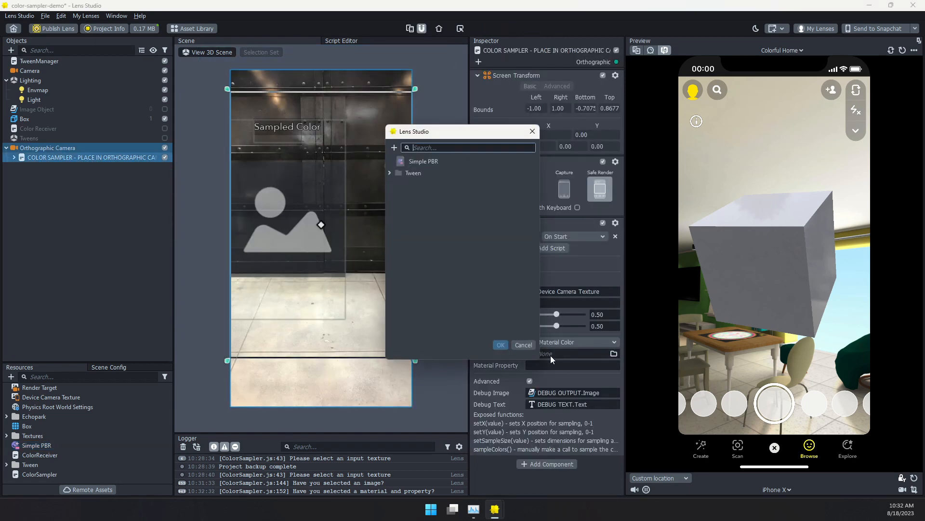
click(423, 161)
click(500, 345)
click(544, 365)
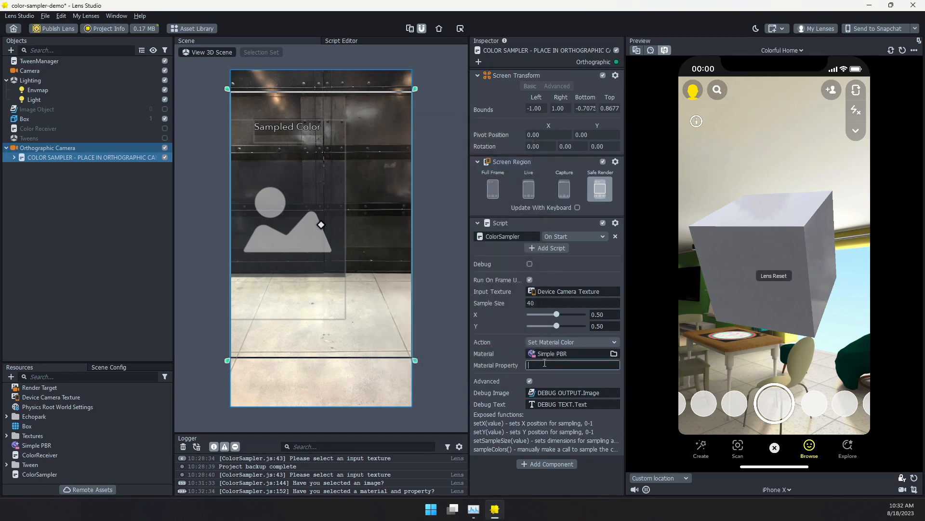
text(baseColor)
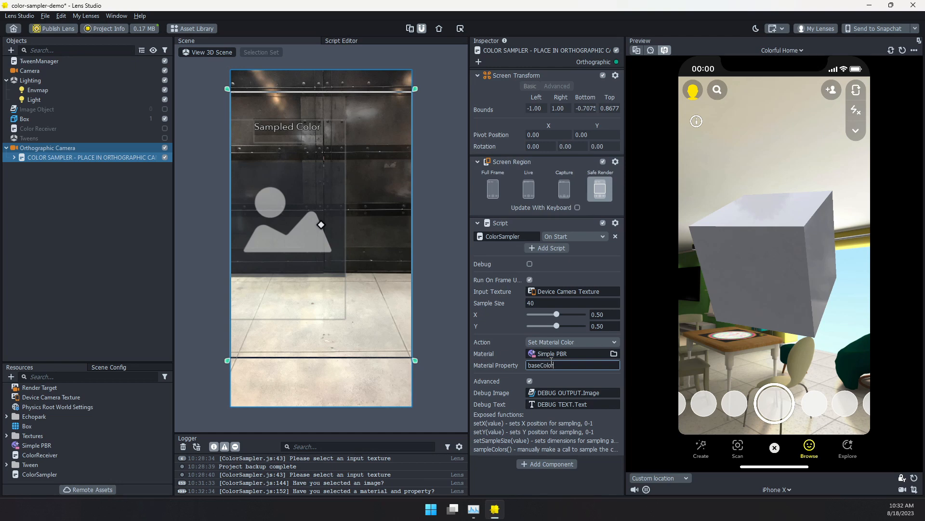
key(Return)
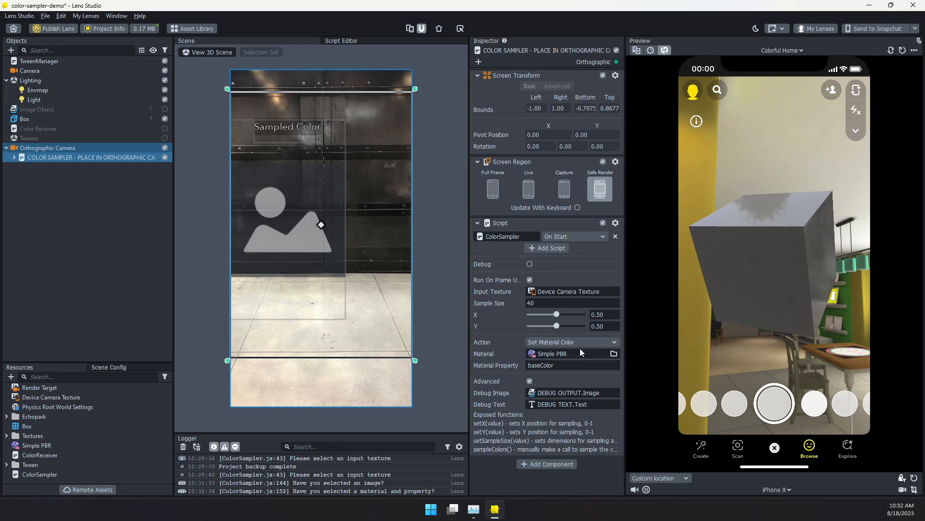
Set the ColorSampler's Action to Call Script, and enable the Color Receiver object in place of the Box.
click(548, 343)
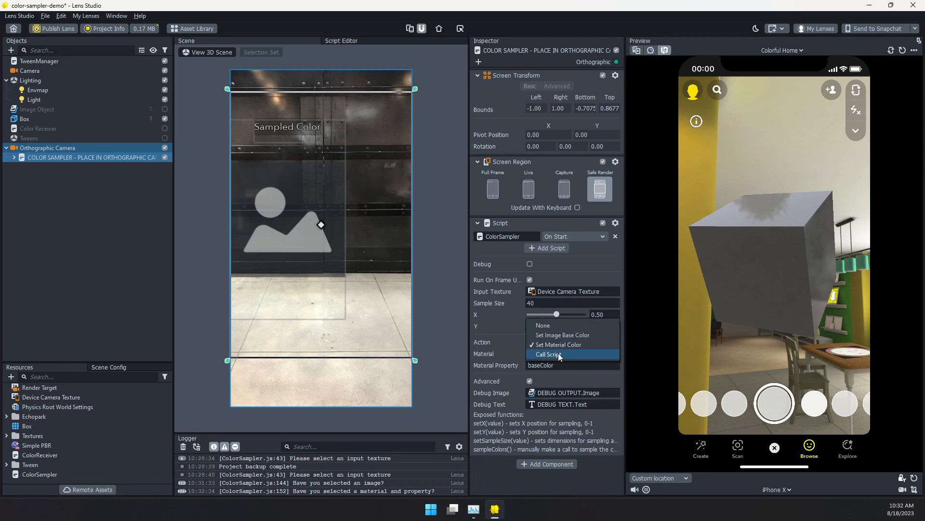
click(566, 353)
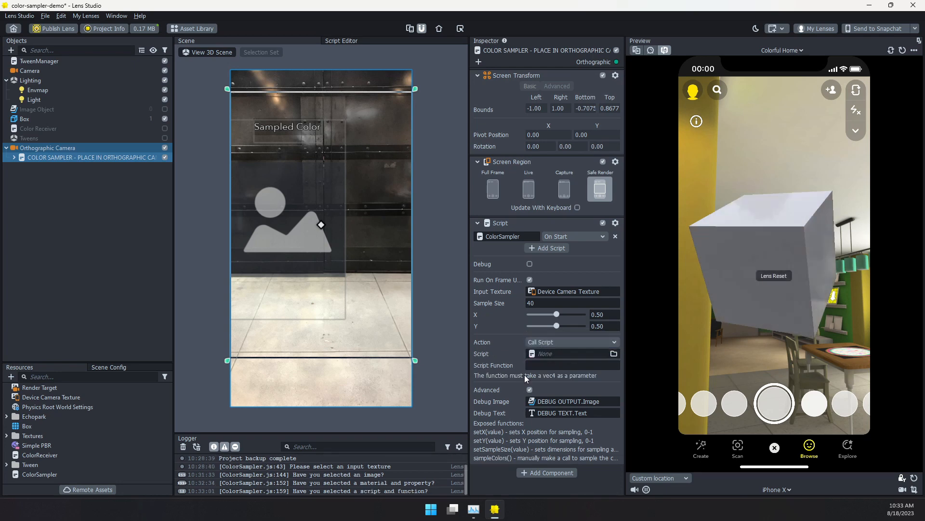
click(166, 120)
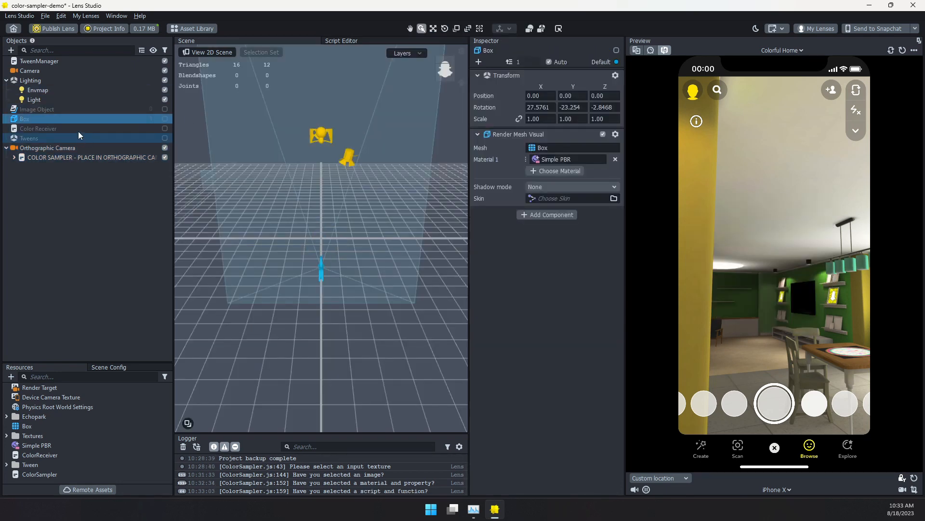
click(78, 129)
click(165, 128)
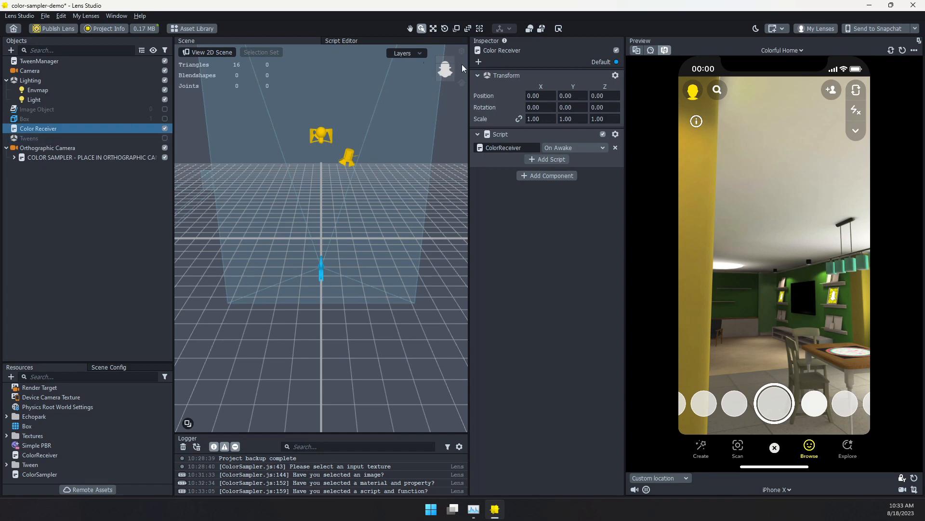
Open the ColorReceiver script in the Script Editor and examine its receiveColor function, color parameter and script.api assignment.
click(371, 40)
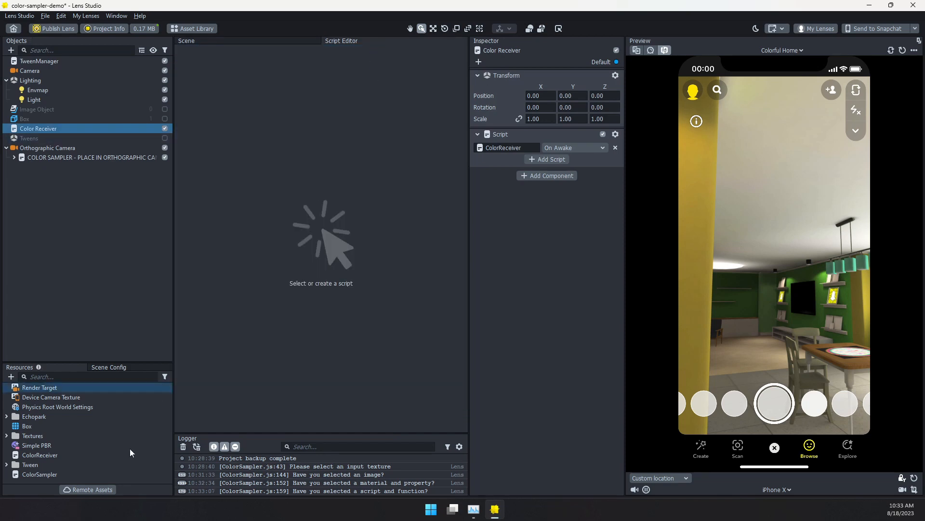
click(54, 455)
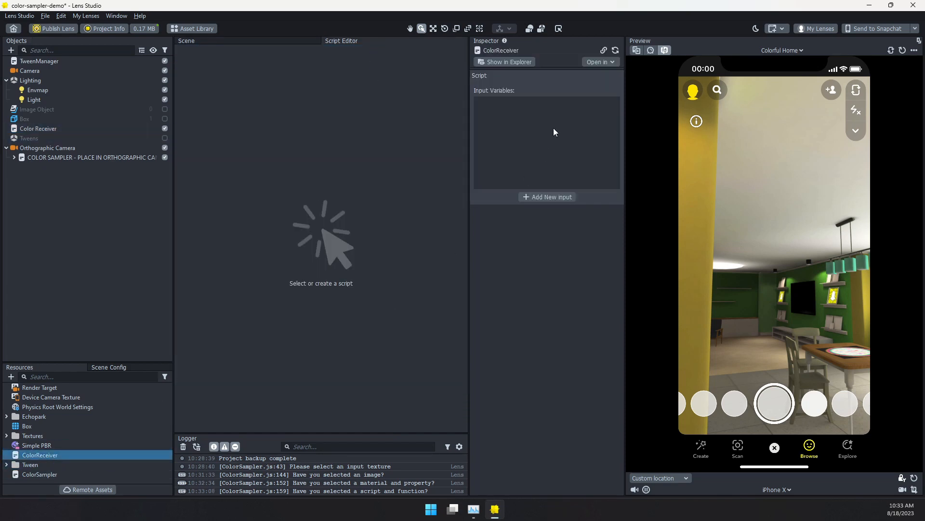
click(595, 62)
click(602, 82)
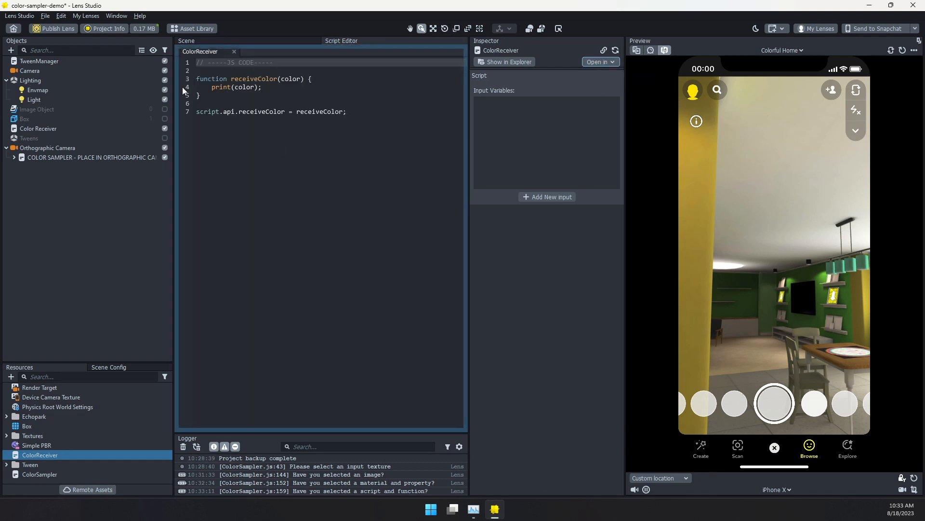
drag(232, 79, 276, 79)
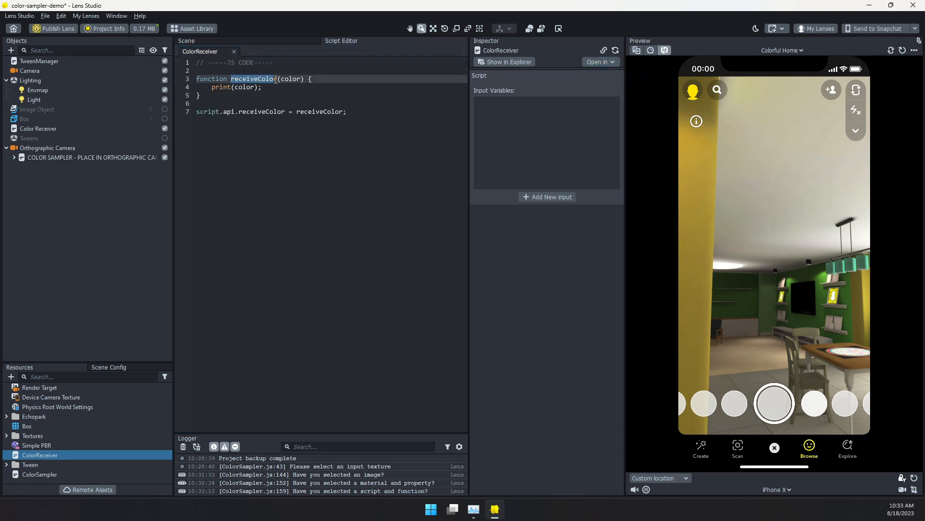
double_click(289, 80)
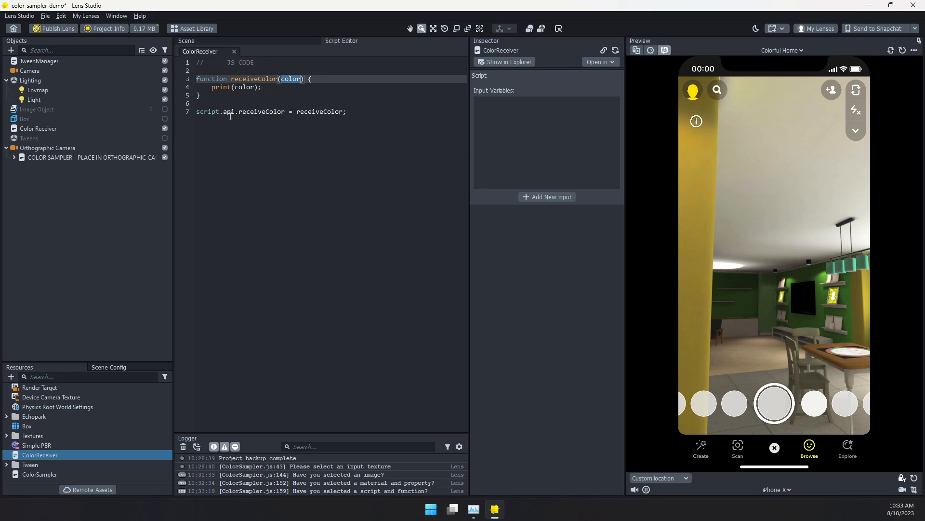
drag(197, 112, 287, 113)
double_click(326, 112)
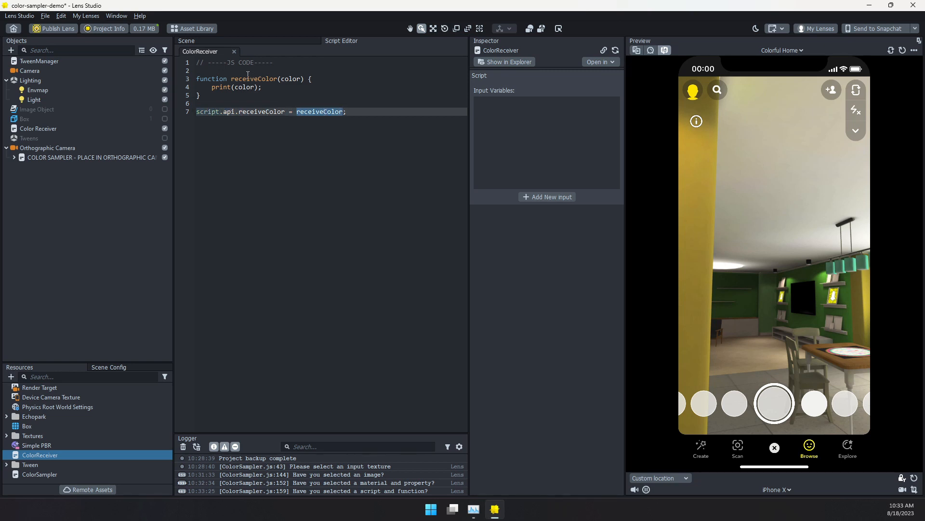
double_click(250, 80)
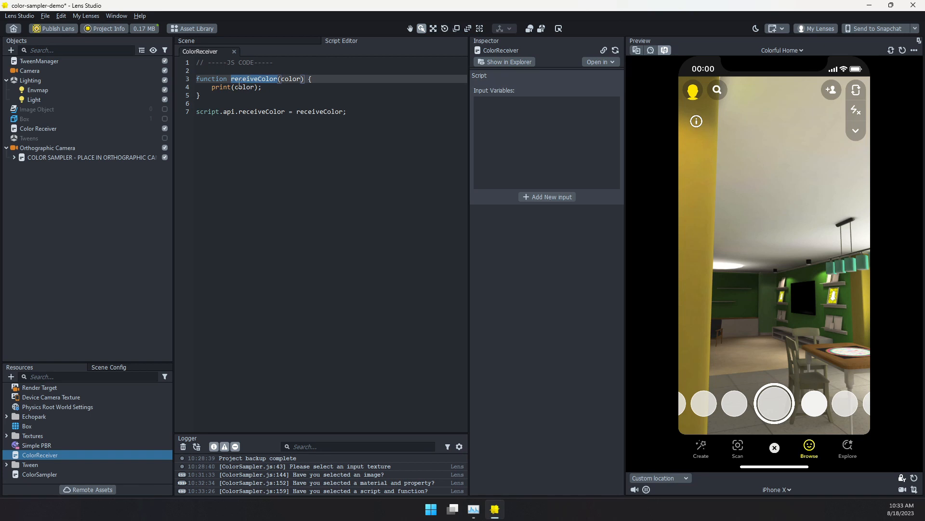
Assign the Color Receiver object's ColorReceiver script as the script the ColorSampler calls.
click(77, 157)
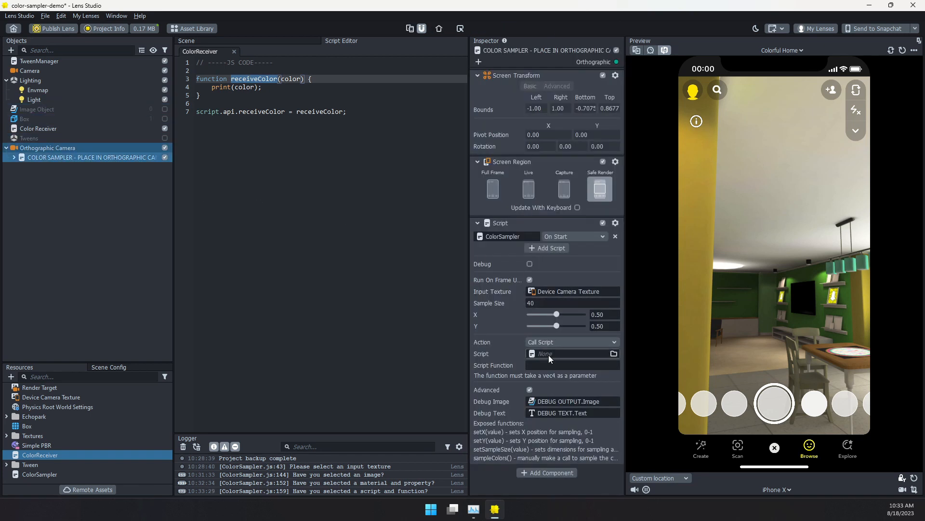
click(549, 355)
click(441, 169)
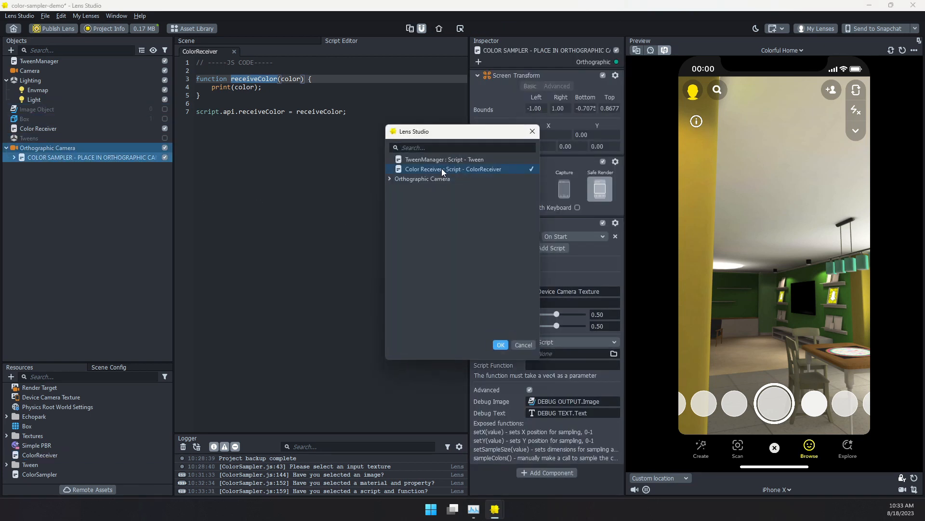
click(500, 344)
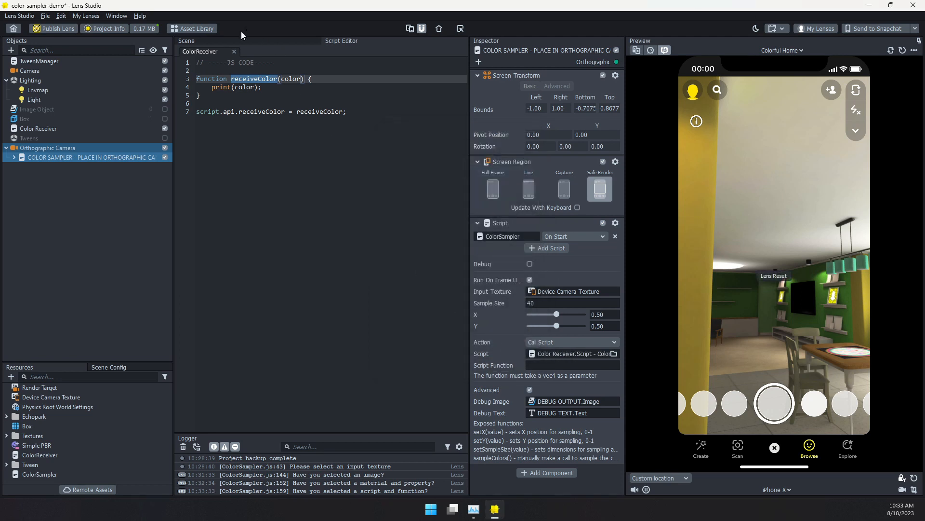
Set the ColorSampler's Script Function to receiveColor and enlarge the Logger to view the printed color values.
click(561, 365)
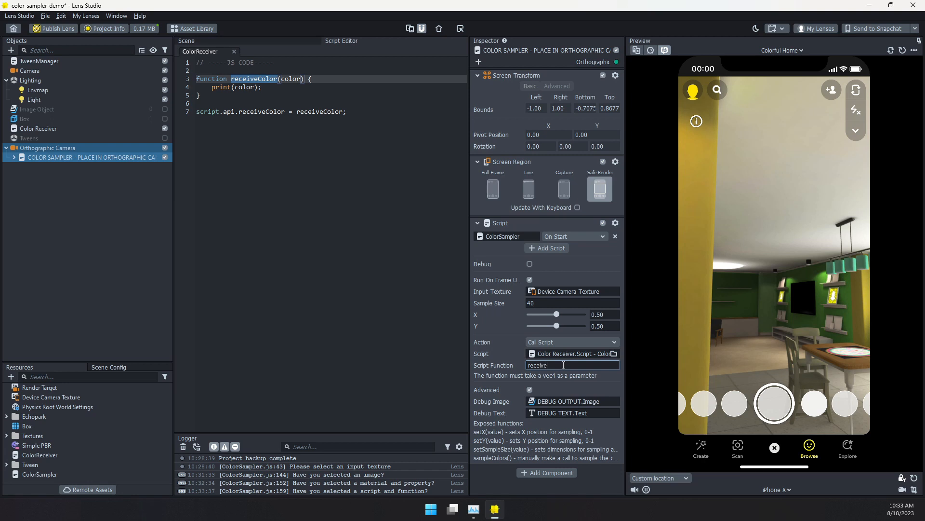
key(Return)
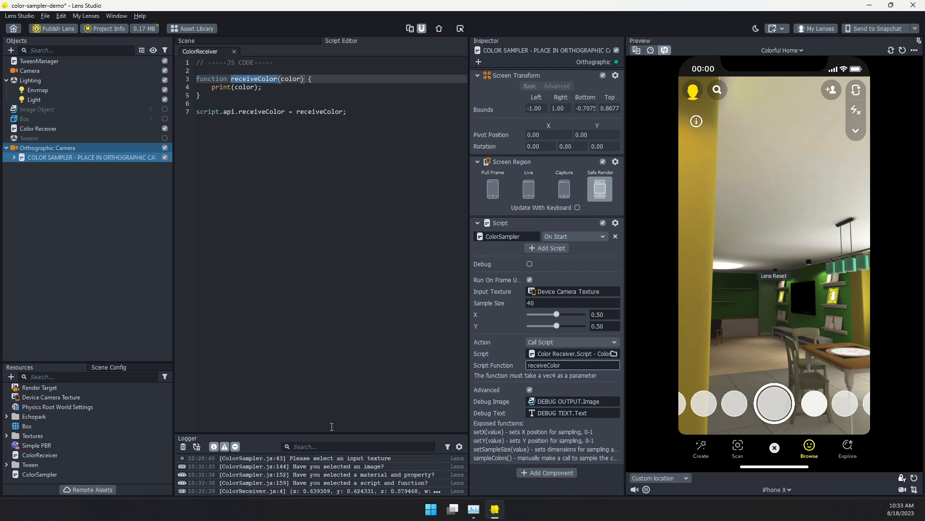
drag(323, 431, 321, 316)
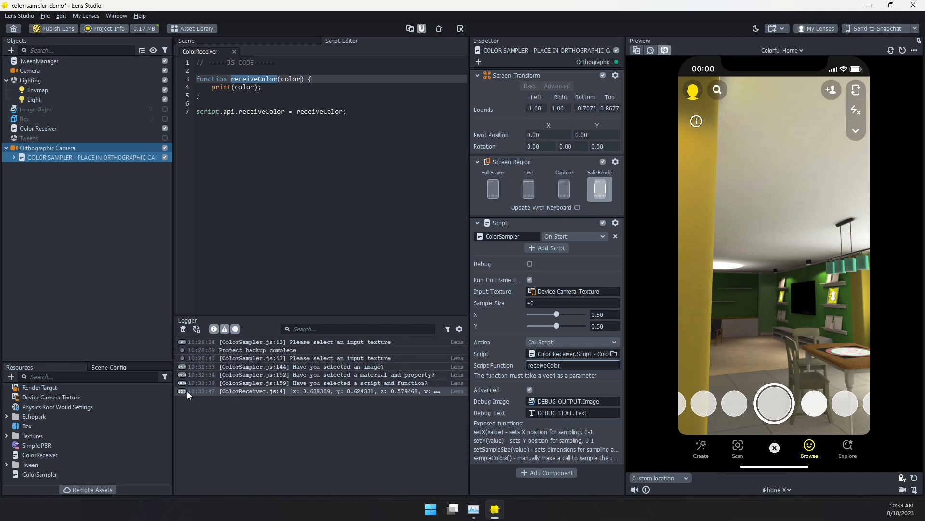
Look around the preview room while the sampled colors are logged, and expand one logged entry to read its full color value.
drag(764, 319, 828, 326)
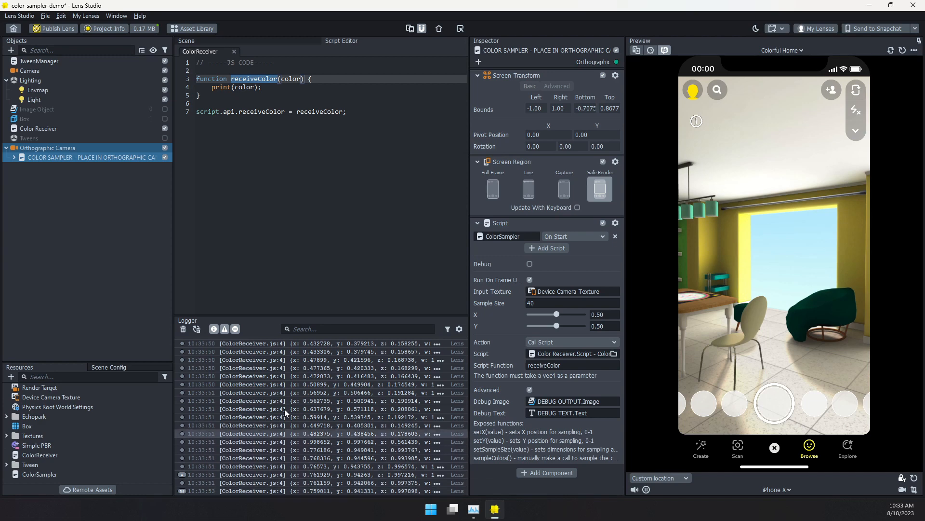
click(440, 467)
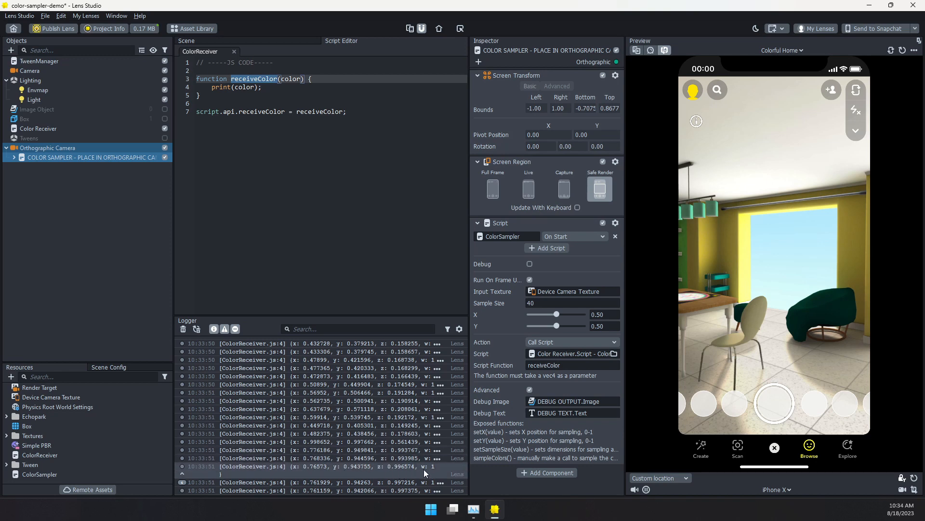
drag(743, 314, 675, 361)
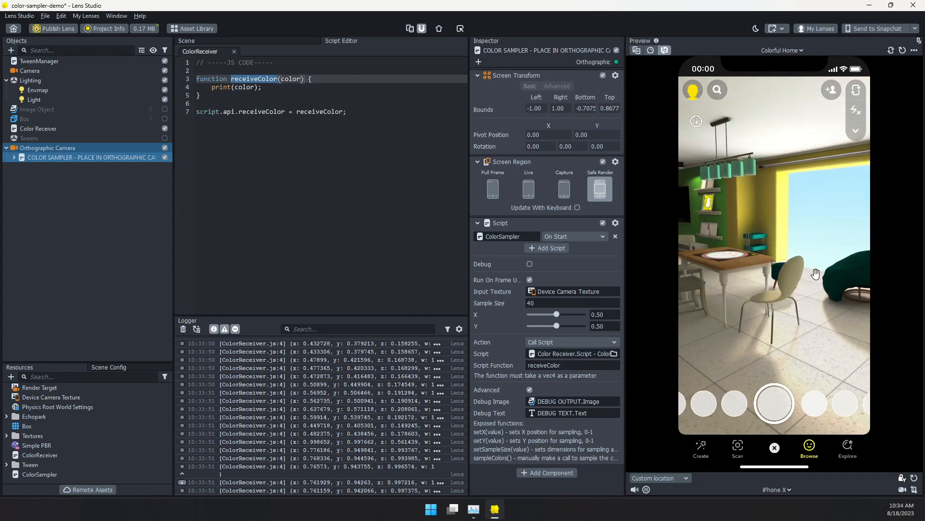
drag(815, 274, 816, 206)
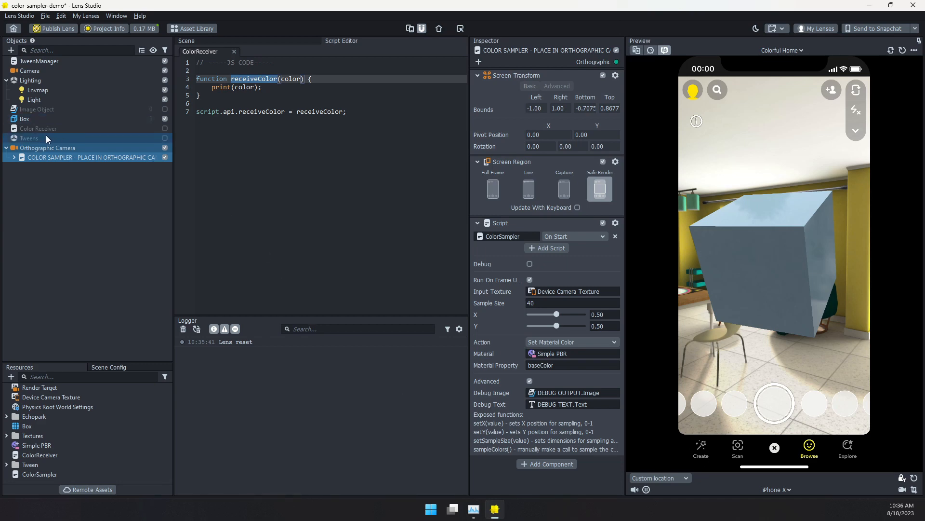
Enable the Tweens object and add a Script component to it that uses the TweenValue script from TweenTypes.
click(33, 138)
click(165, 138)
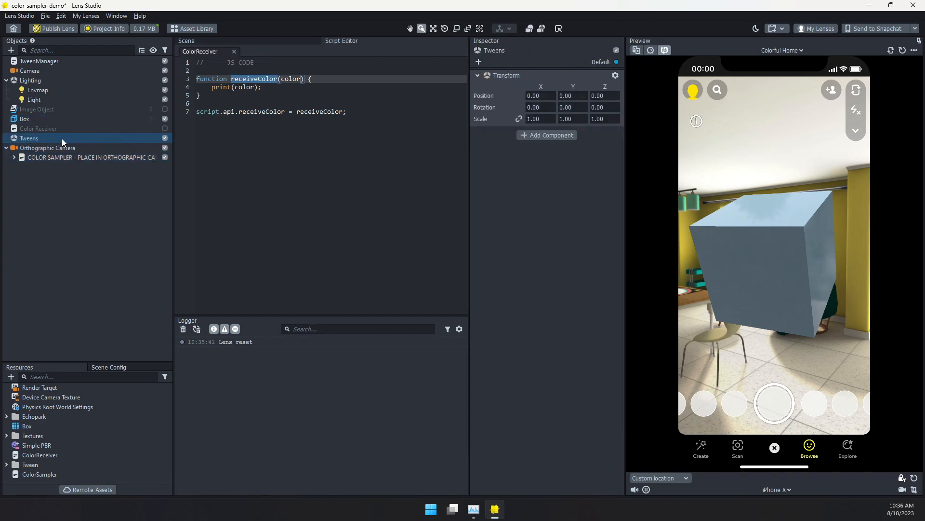
click(539, 135)
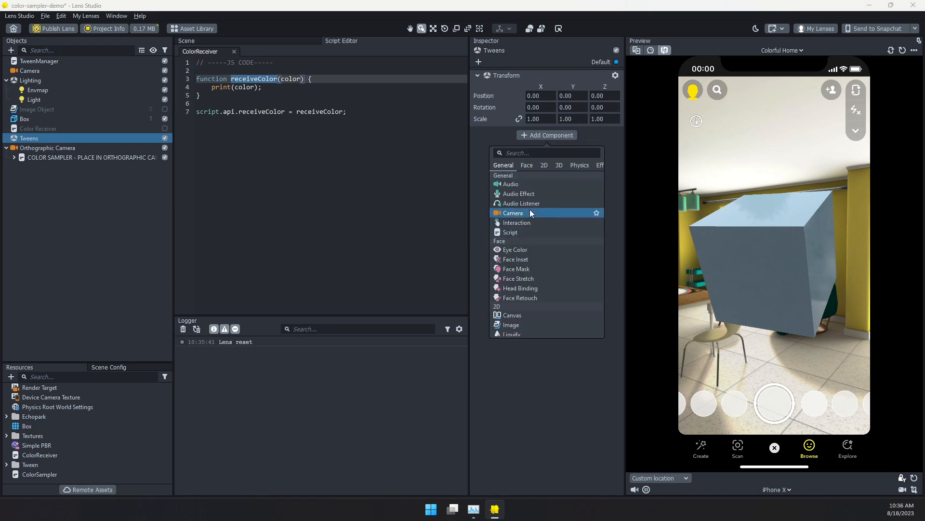
click(514, 232)
click(548, 159)
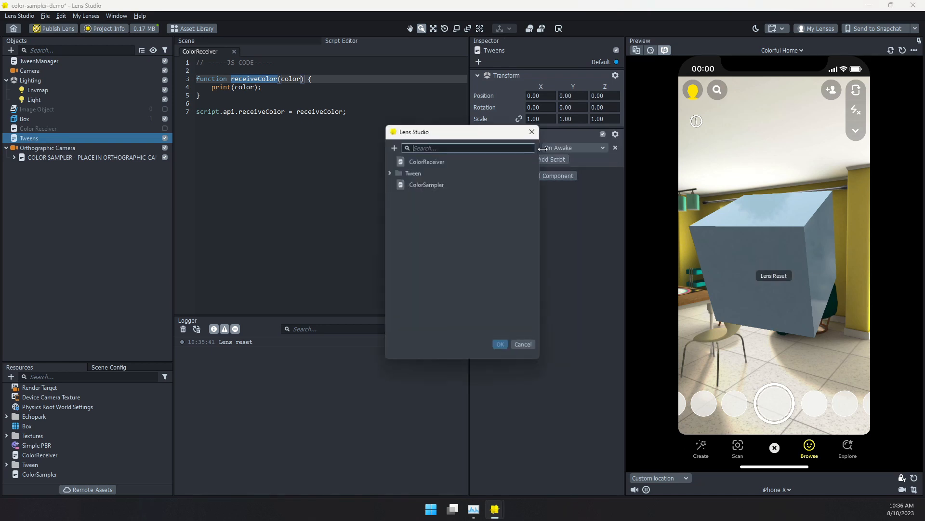
click(389, 173)
click(397, 182)
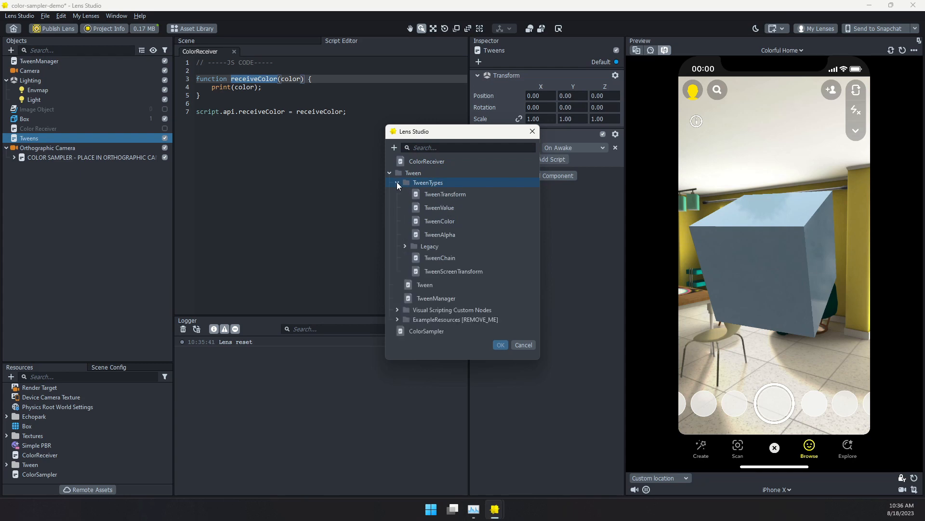
click(475, 207)
click(500, 345)
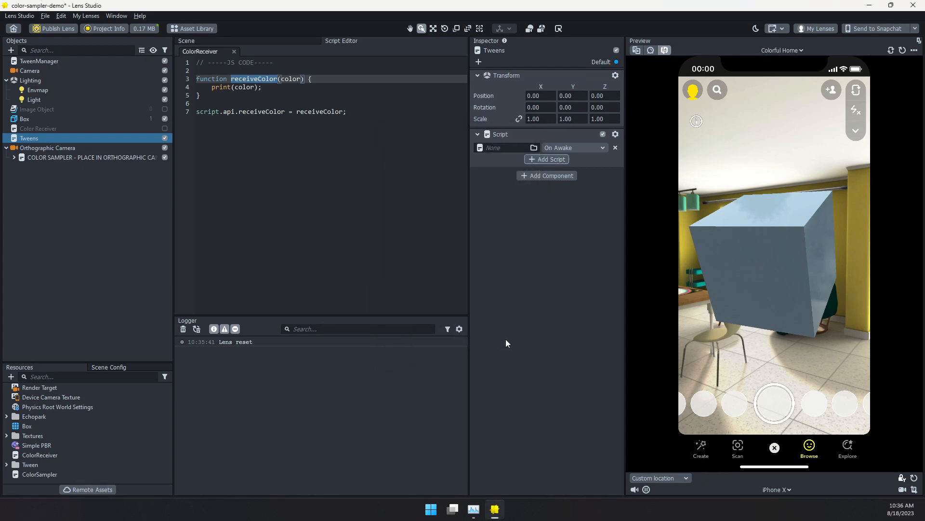
Set the TweenValue script's Loop Type to Ping Pong and its Data Type to Float.
click(540, 204)
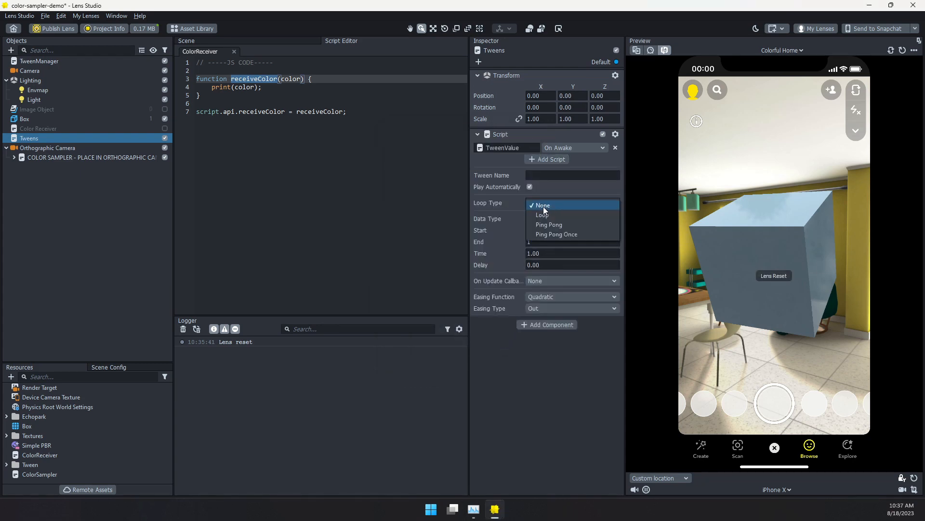
click(554, 223)
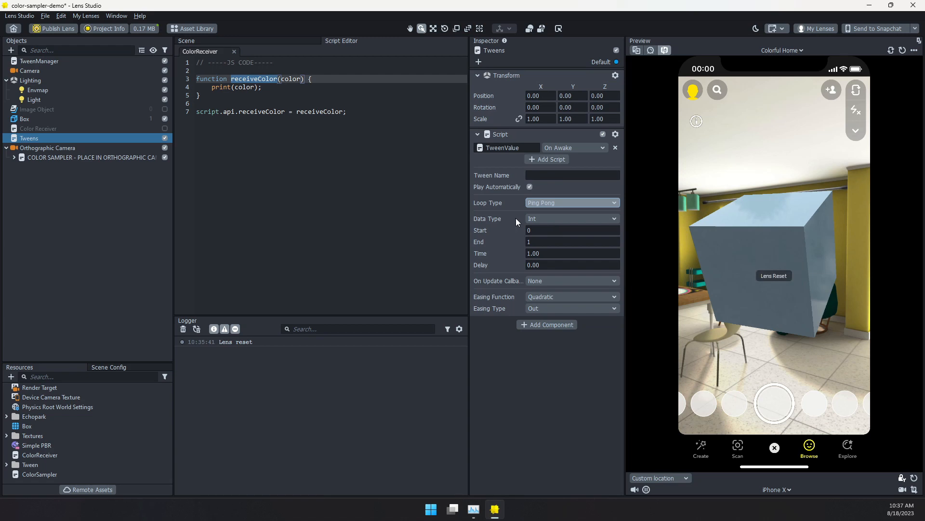
click(552, 219)
click(548, 231)
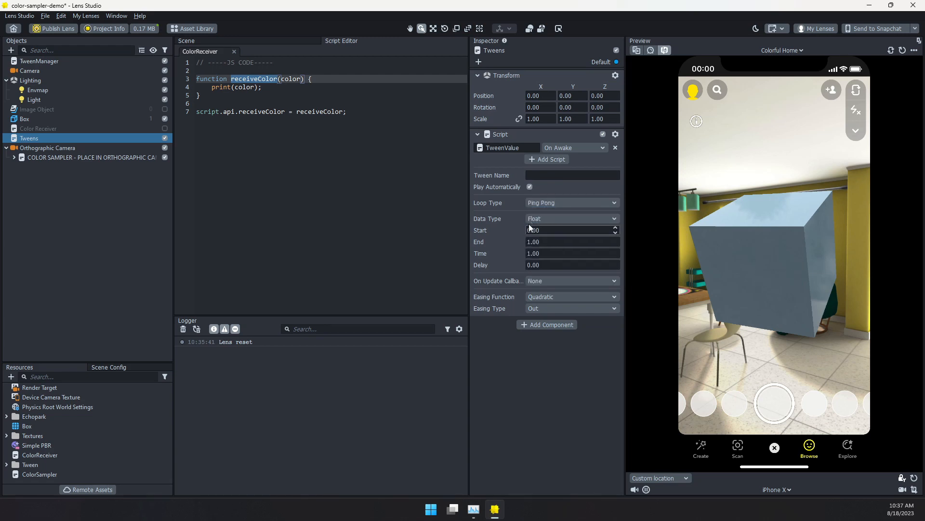
Set the tween's On Update Callback to Call API function, targeting the Color Sampler script under Orthographic Camera with function name setX.
click(545, 280)
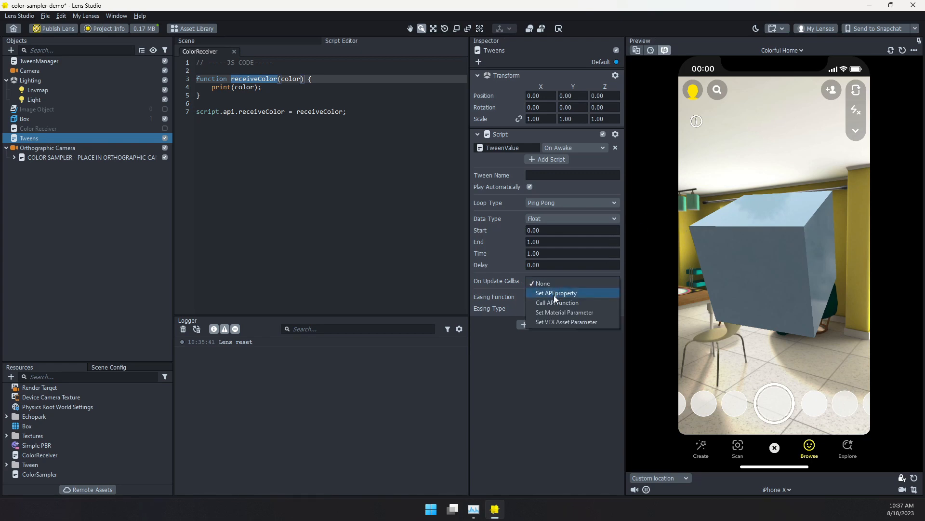
click(553, 302)
click(547, 293)
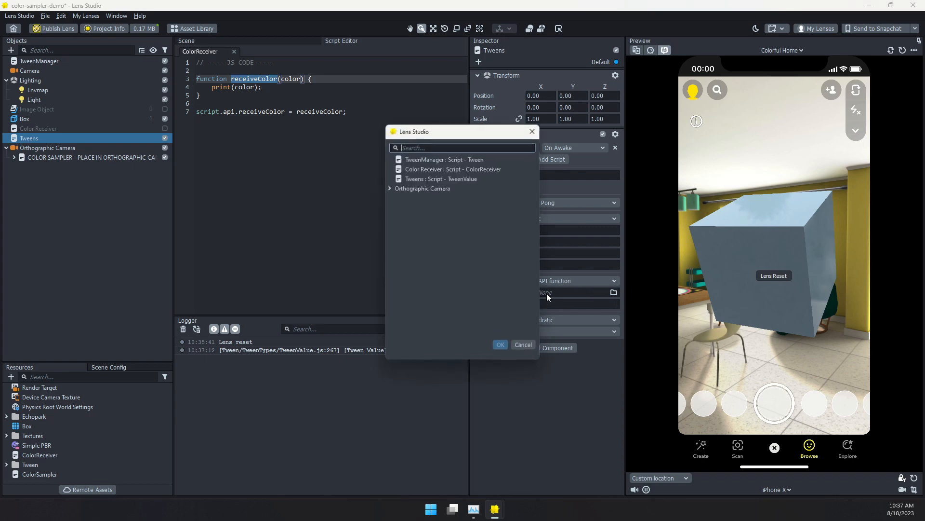
click(390, 188)
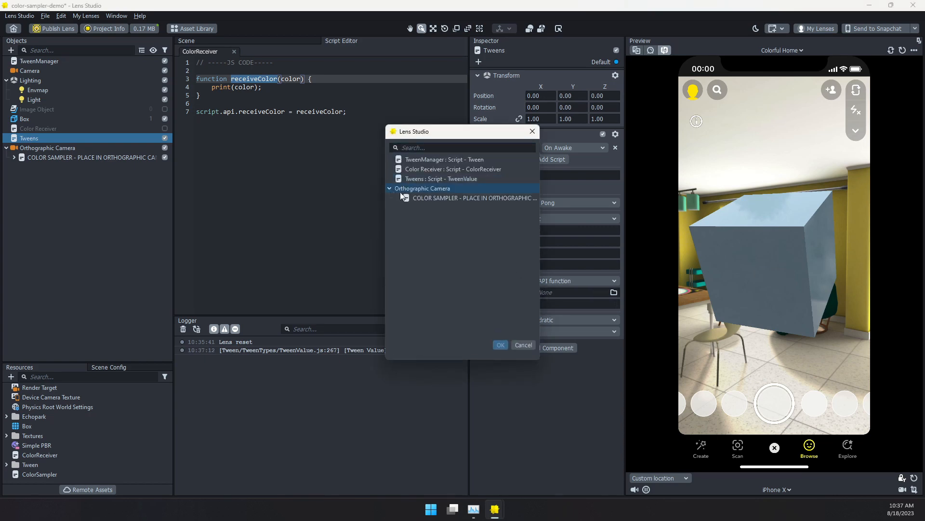
click(448, 200)
click(501, 344)
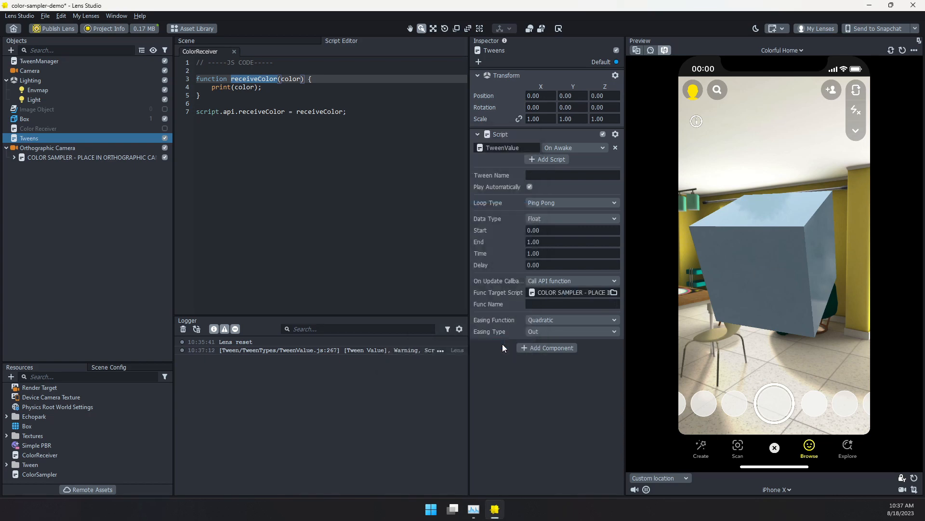
click(559, 302)
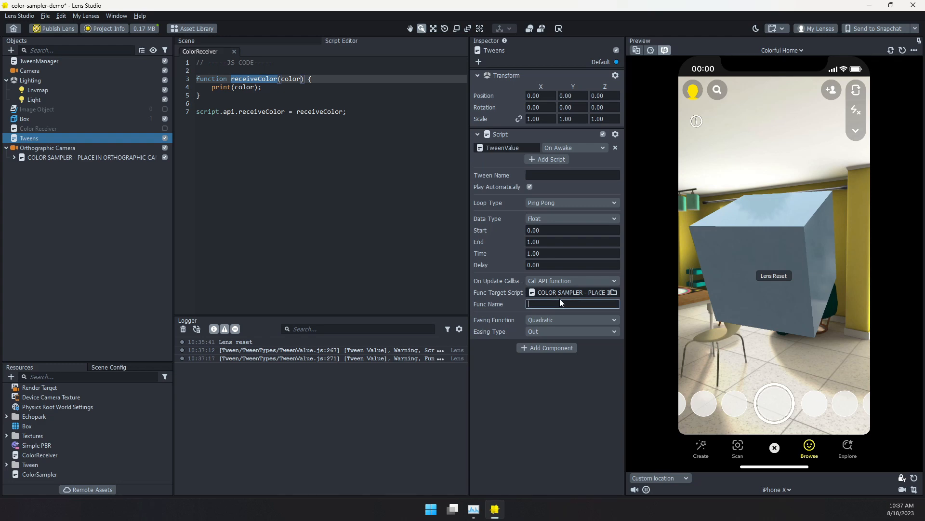
text(setX)
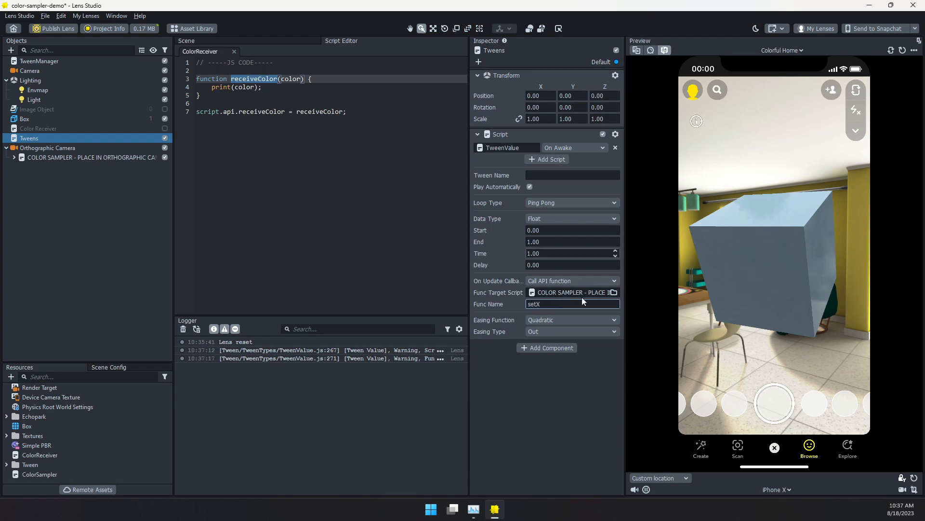
click(560, 393)
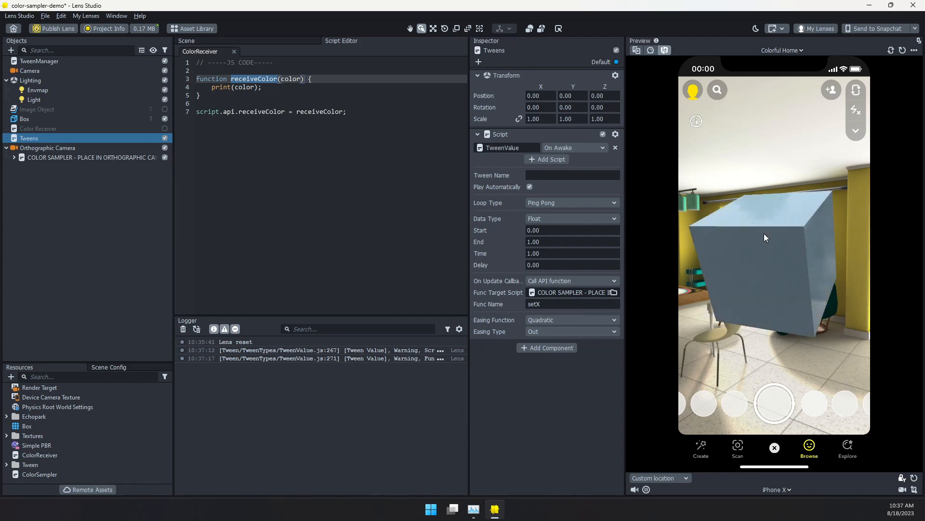
Temporarily enable the ColorSampler's Debug view to examine the moving sample point while looking around the preview room.
click(76, 157)
click(530, 263)
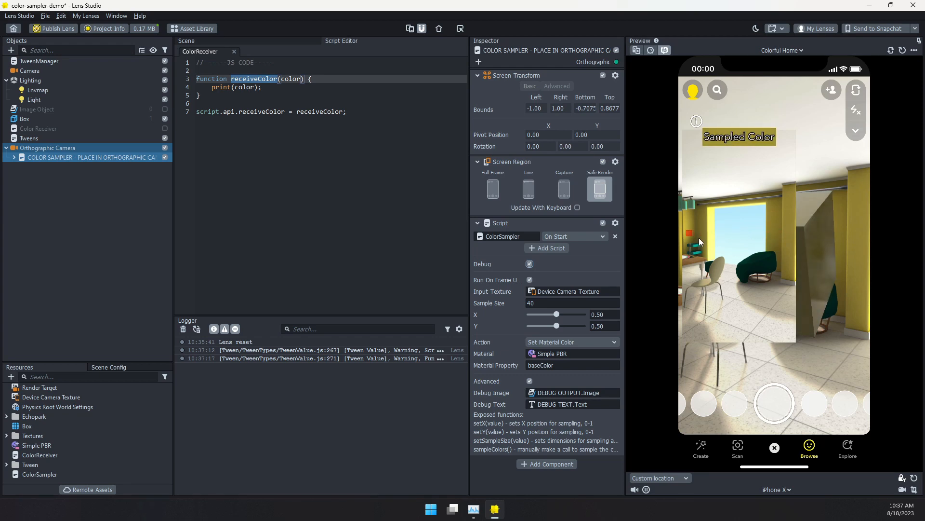
drag(740, 320, 713, 348)
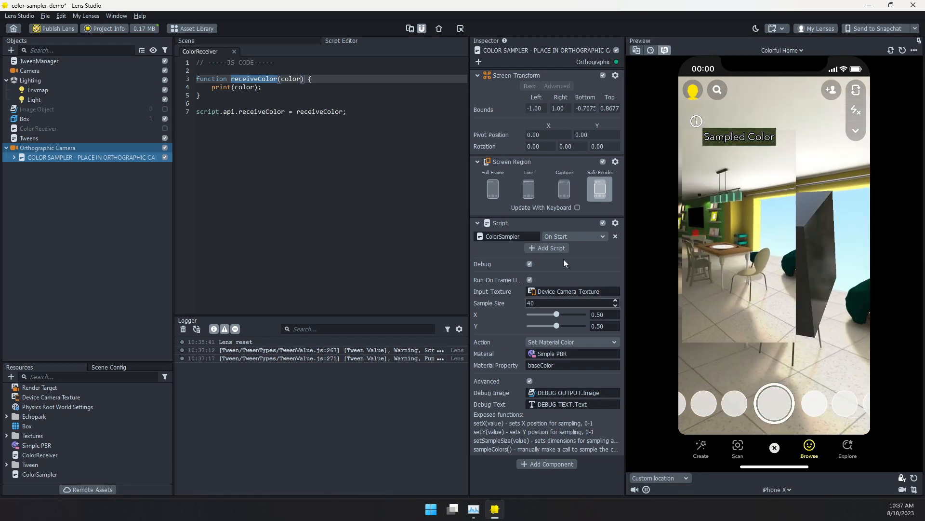
click(530, 264)
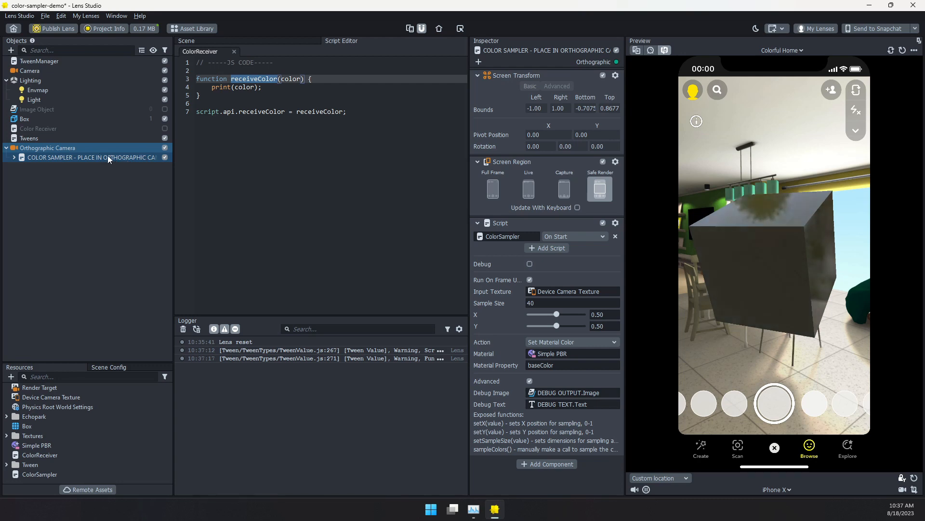
Change the Tweens object's Data Type to Int, with Start 10 and End 40.
click(59, 138)
click(560, 217)
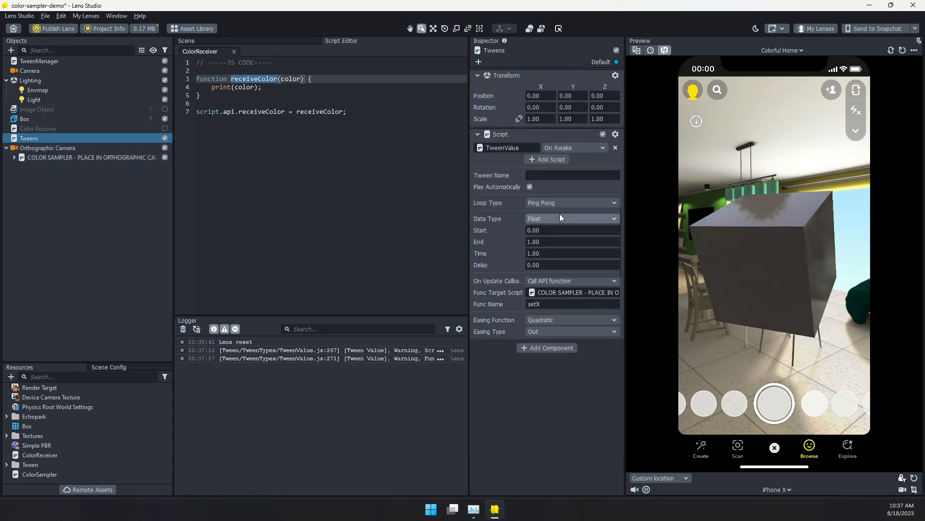
click(556, 223)
click(540, 231)
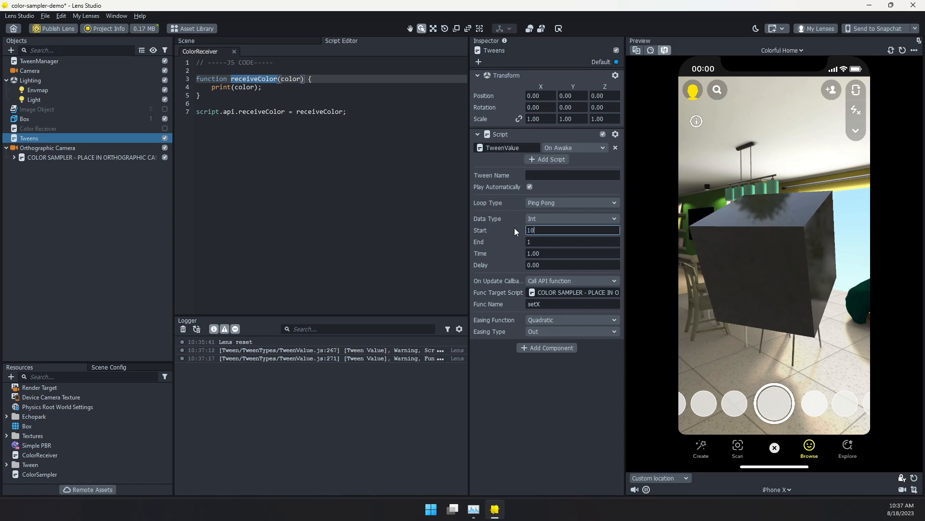
text(10)
key(Tab)
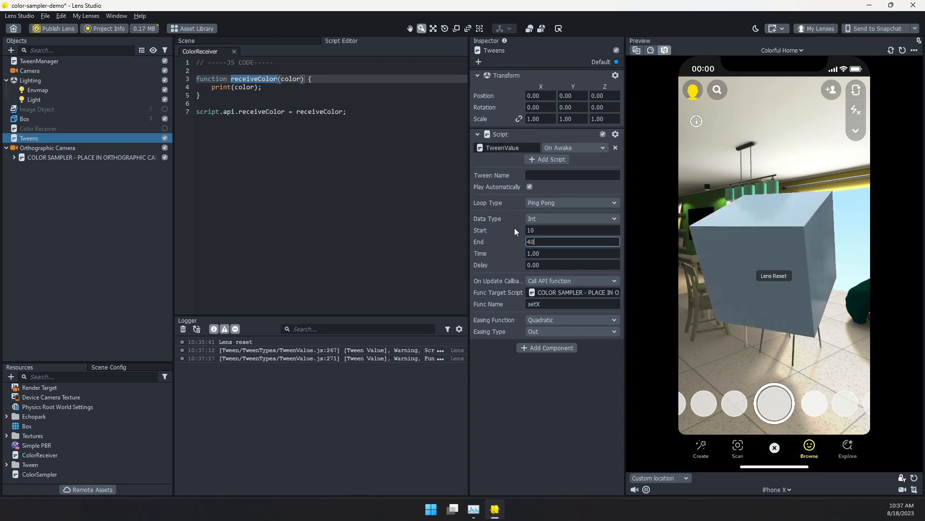
Change the function name called by the tween to setSampleSize.
click(556, 304)
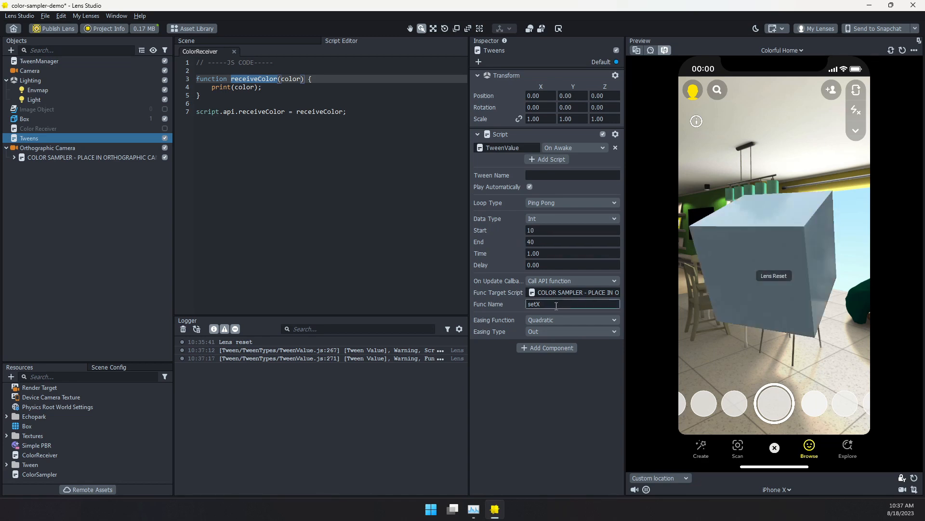
key(BackSpace)
text(SampleSize)
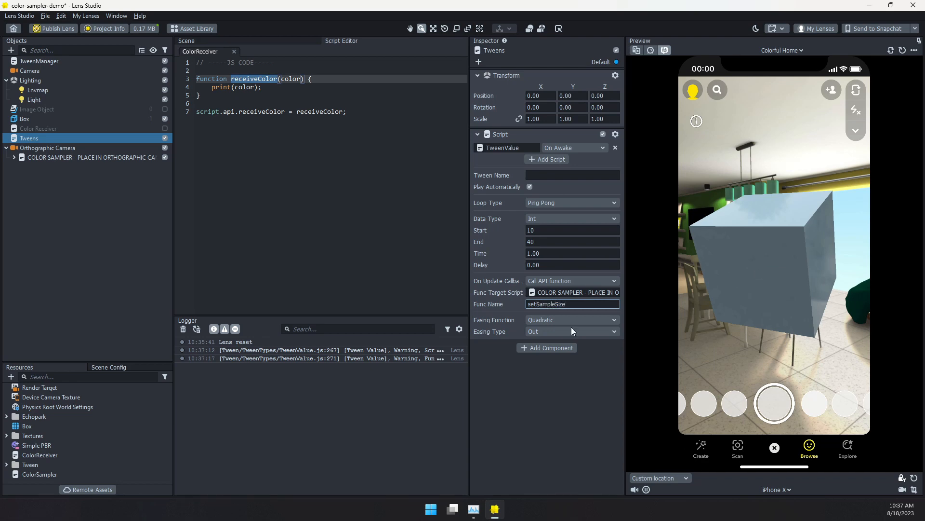
key(Return)
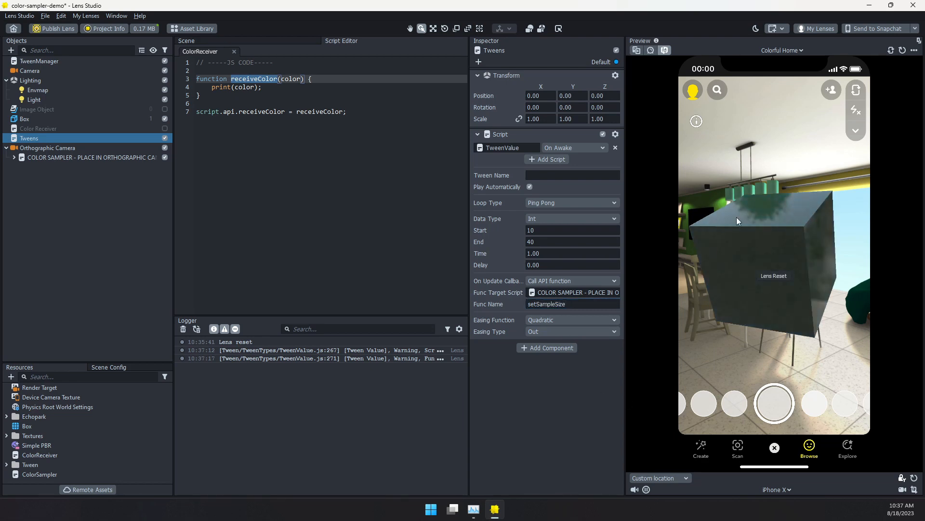
Enable Debug on the ColorSampler and raise its Y sampling position to about 0.81.
click(129, 159)
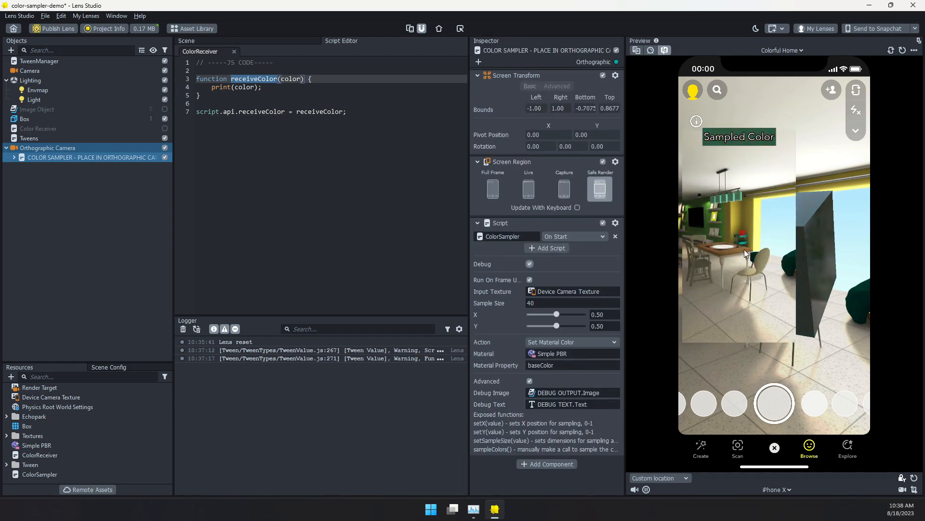
drag(567, 326, 574, 326)
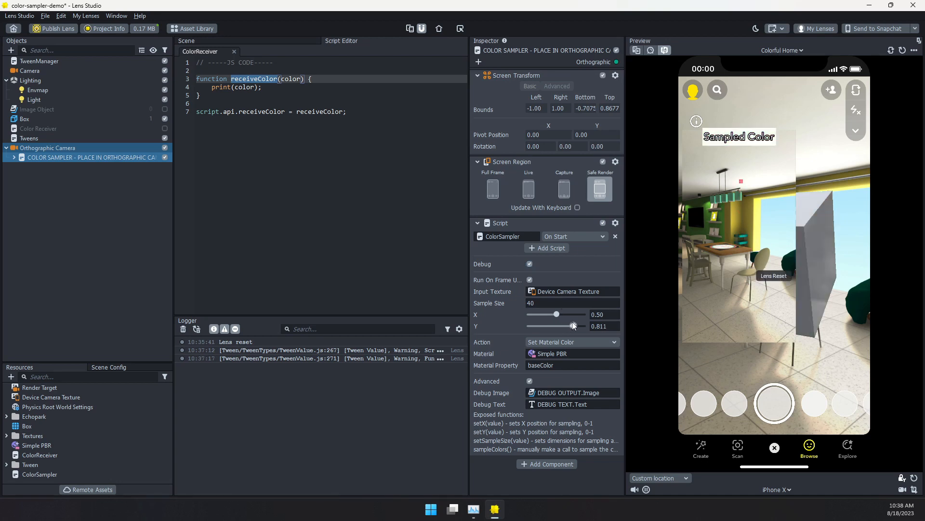